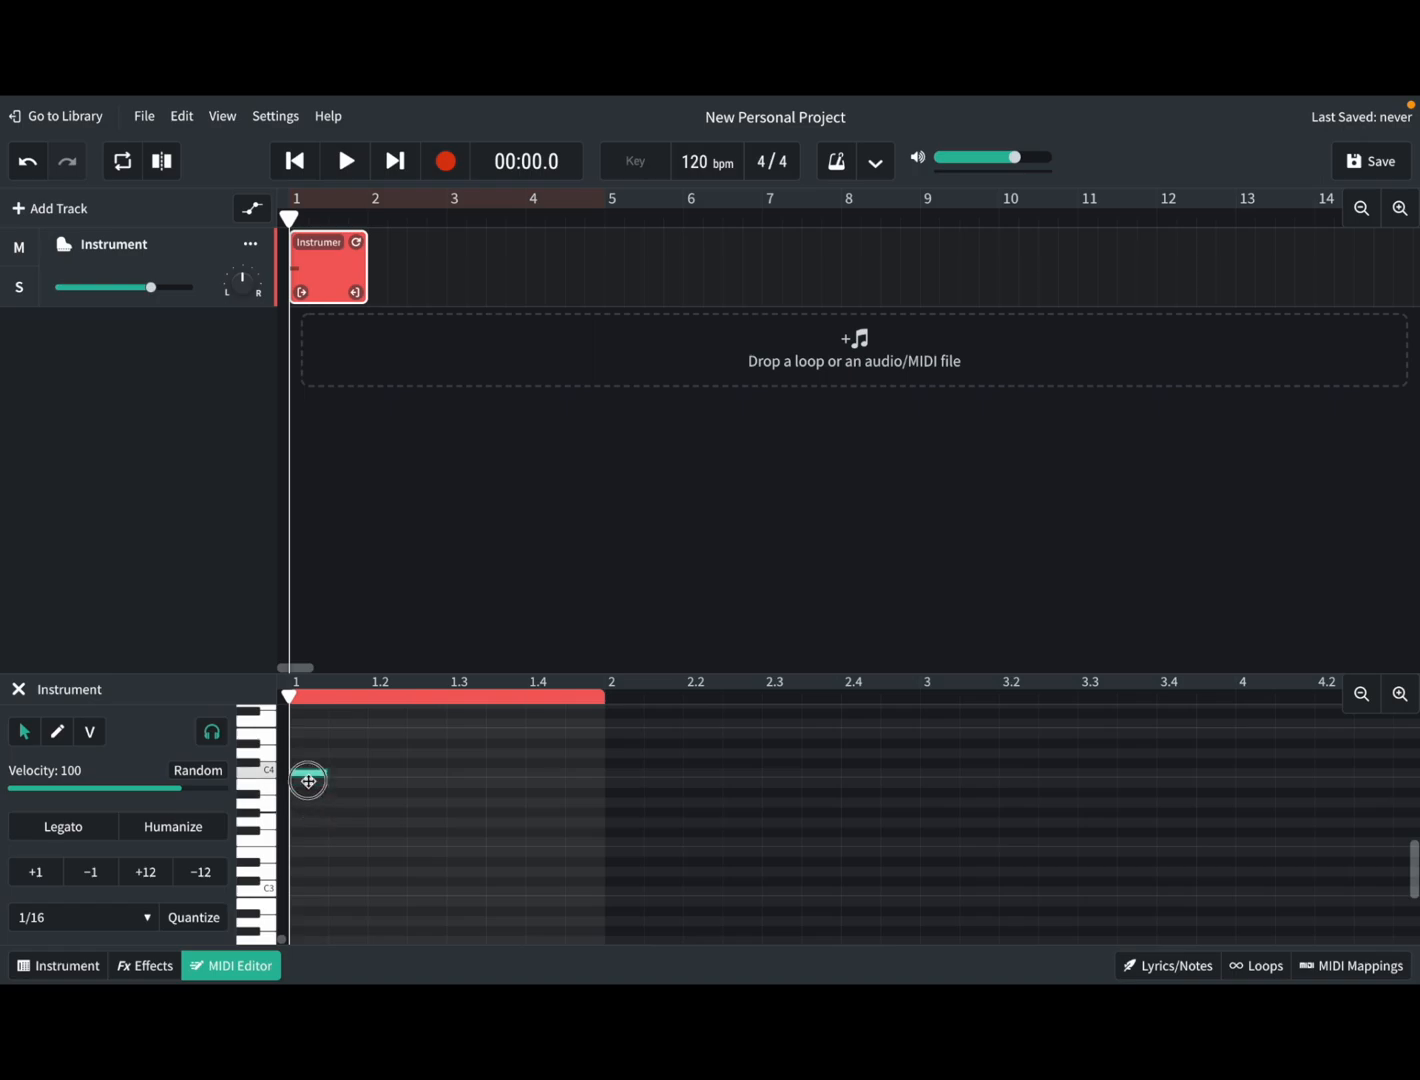
- Add D4 on beat 2, D#4 and D4 across beat 3, and C4 and B3 across beat 4 of bar 1
{"action": "scroll", "coordinate": [310, 785], "scroll_direction": "up", "scroll_amount": 3}
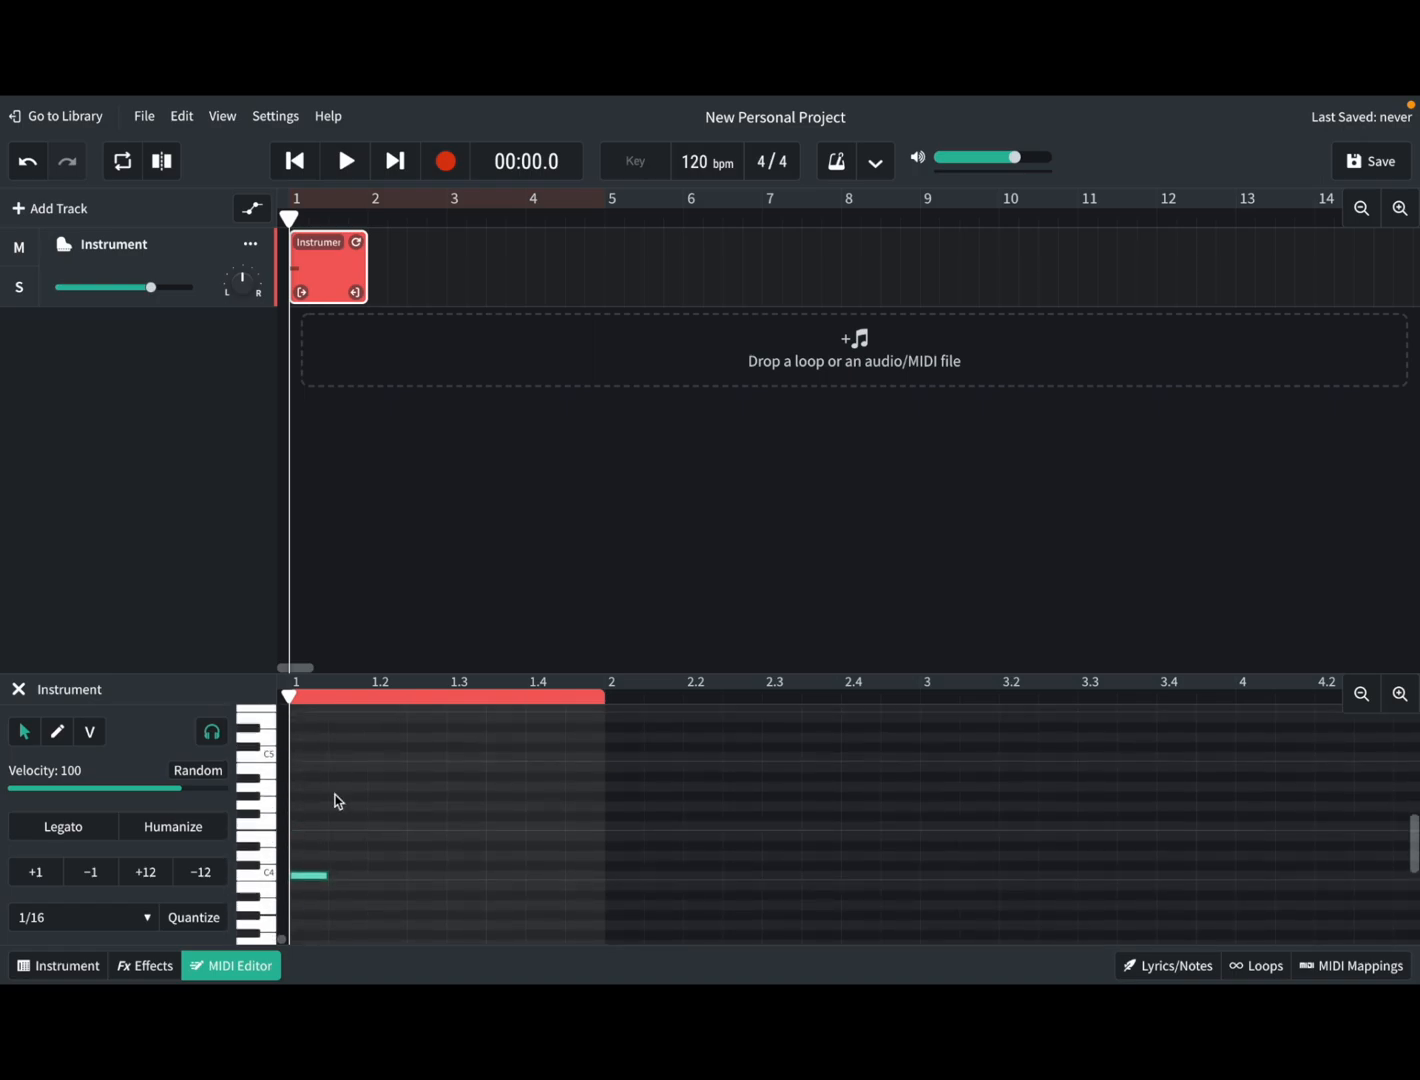
{"action": "left_click", "coordinate": [374, 855]}
{"action": "left_click", "coordinate": [451, 847]}
{"action": "left_click", "coordinate": [489, 855]}
{"action": "left_click", "coordinate": [531, 875]}
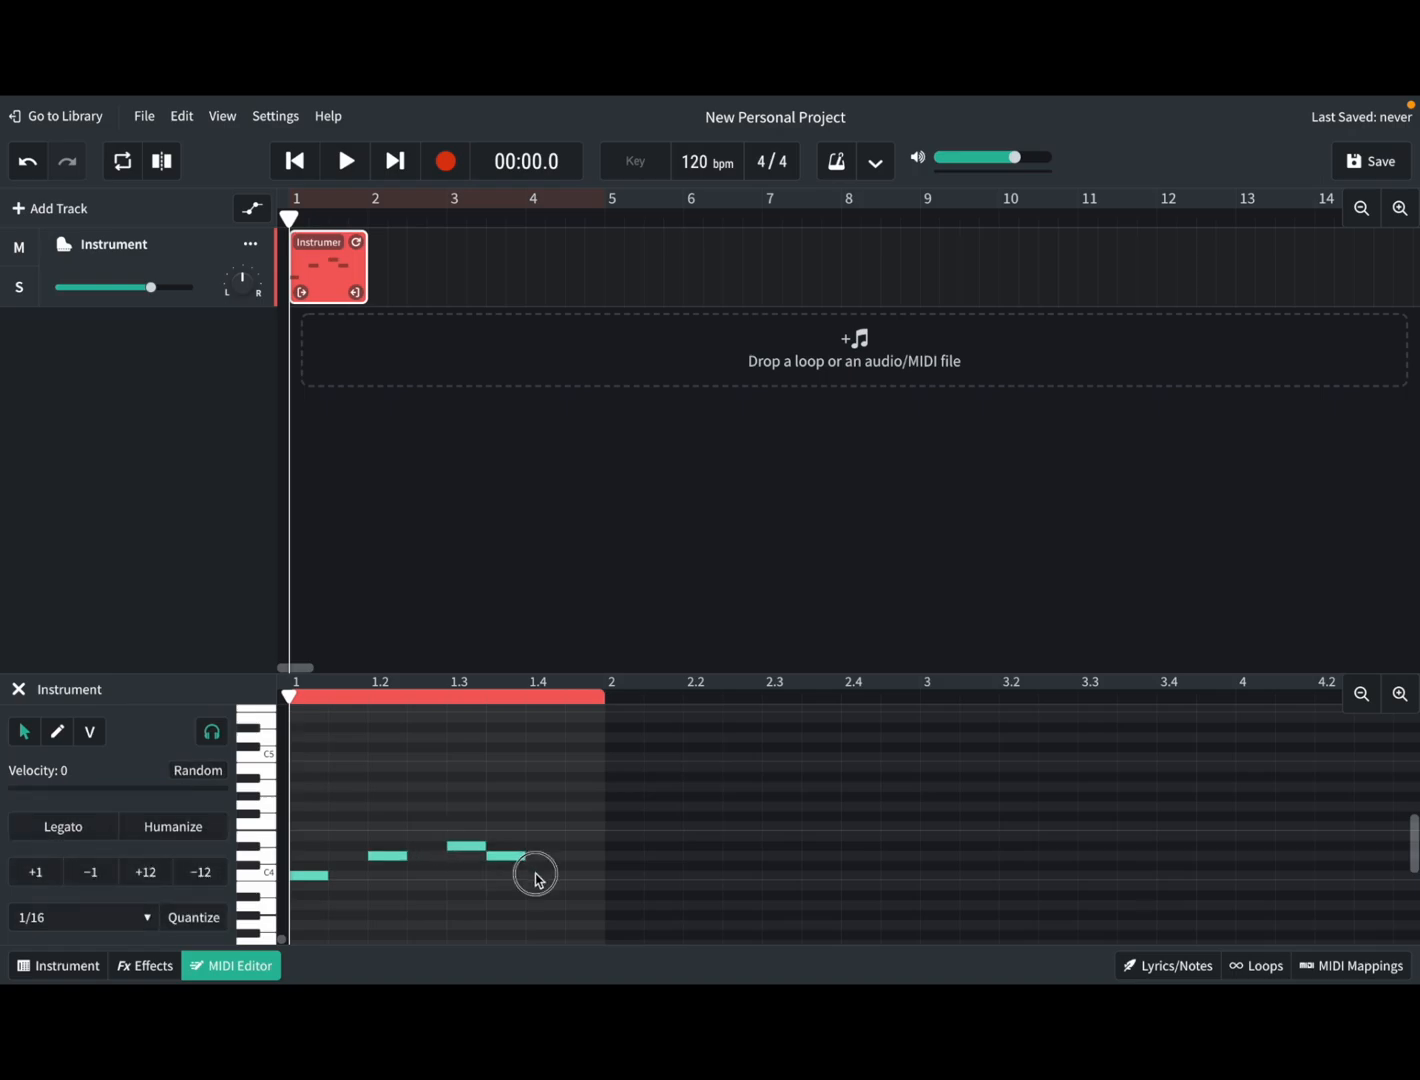
{"action": "left_click", "coordinate": [568, 885]}
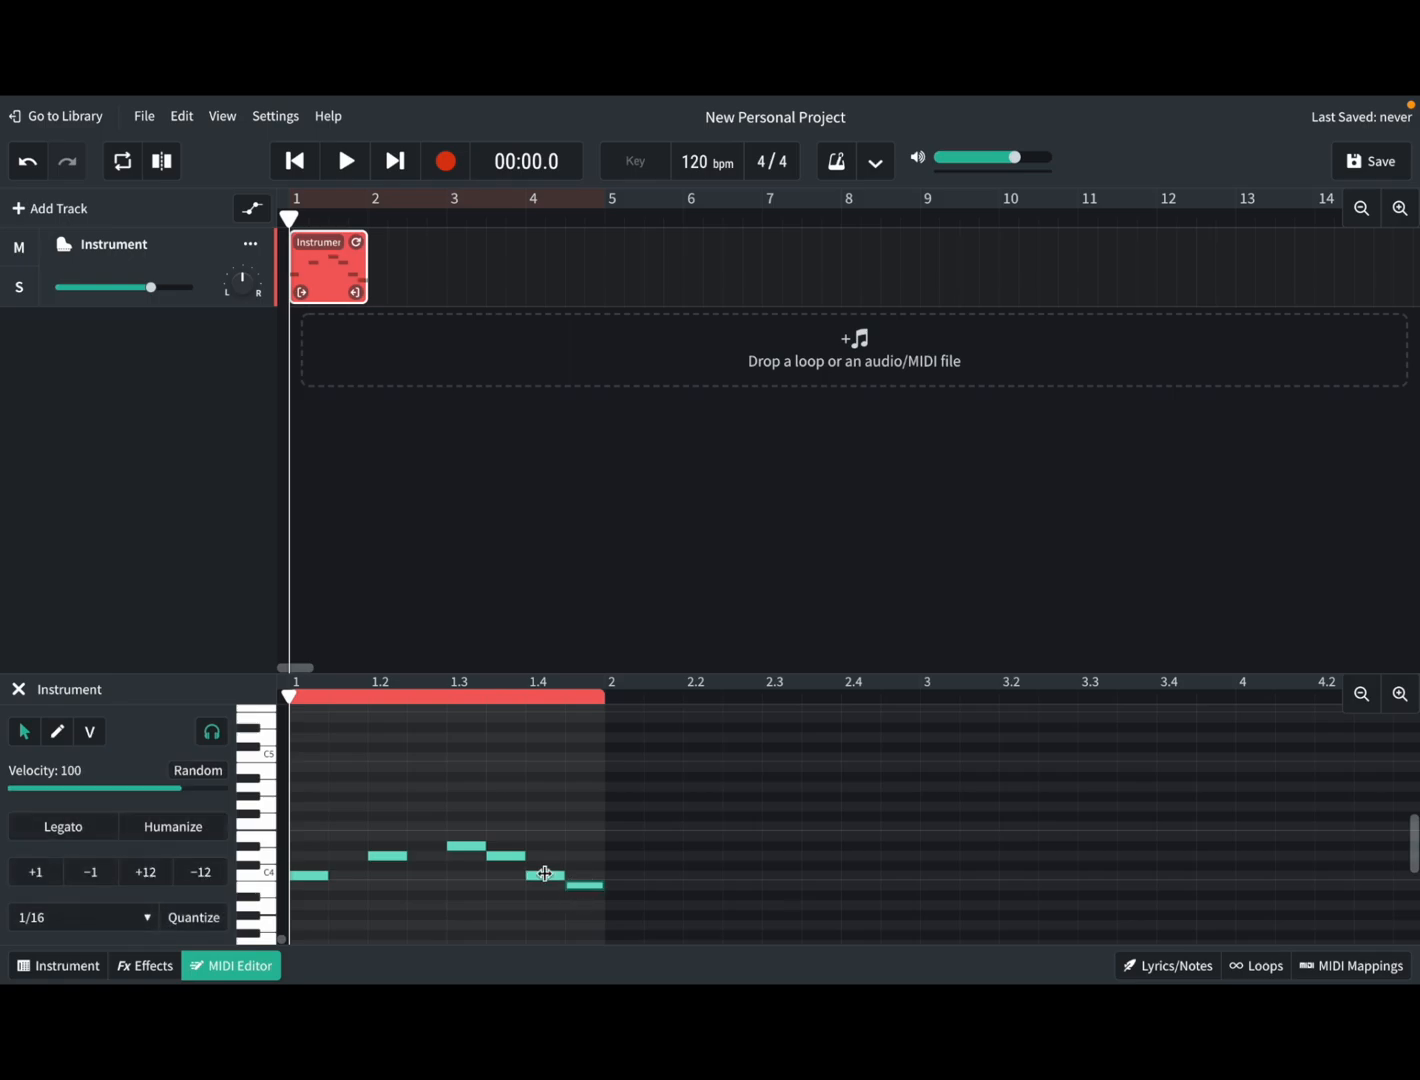
- Play back the one-bar pattern and audition its notes one by one in the MIDI Editor
{"action": "scroll", "coordinate": [375, 756], "scroll_direction": "down", "scroll_amount": 1}
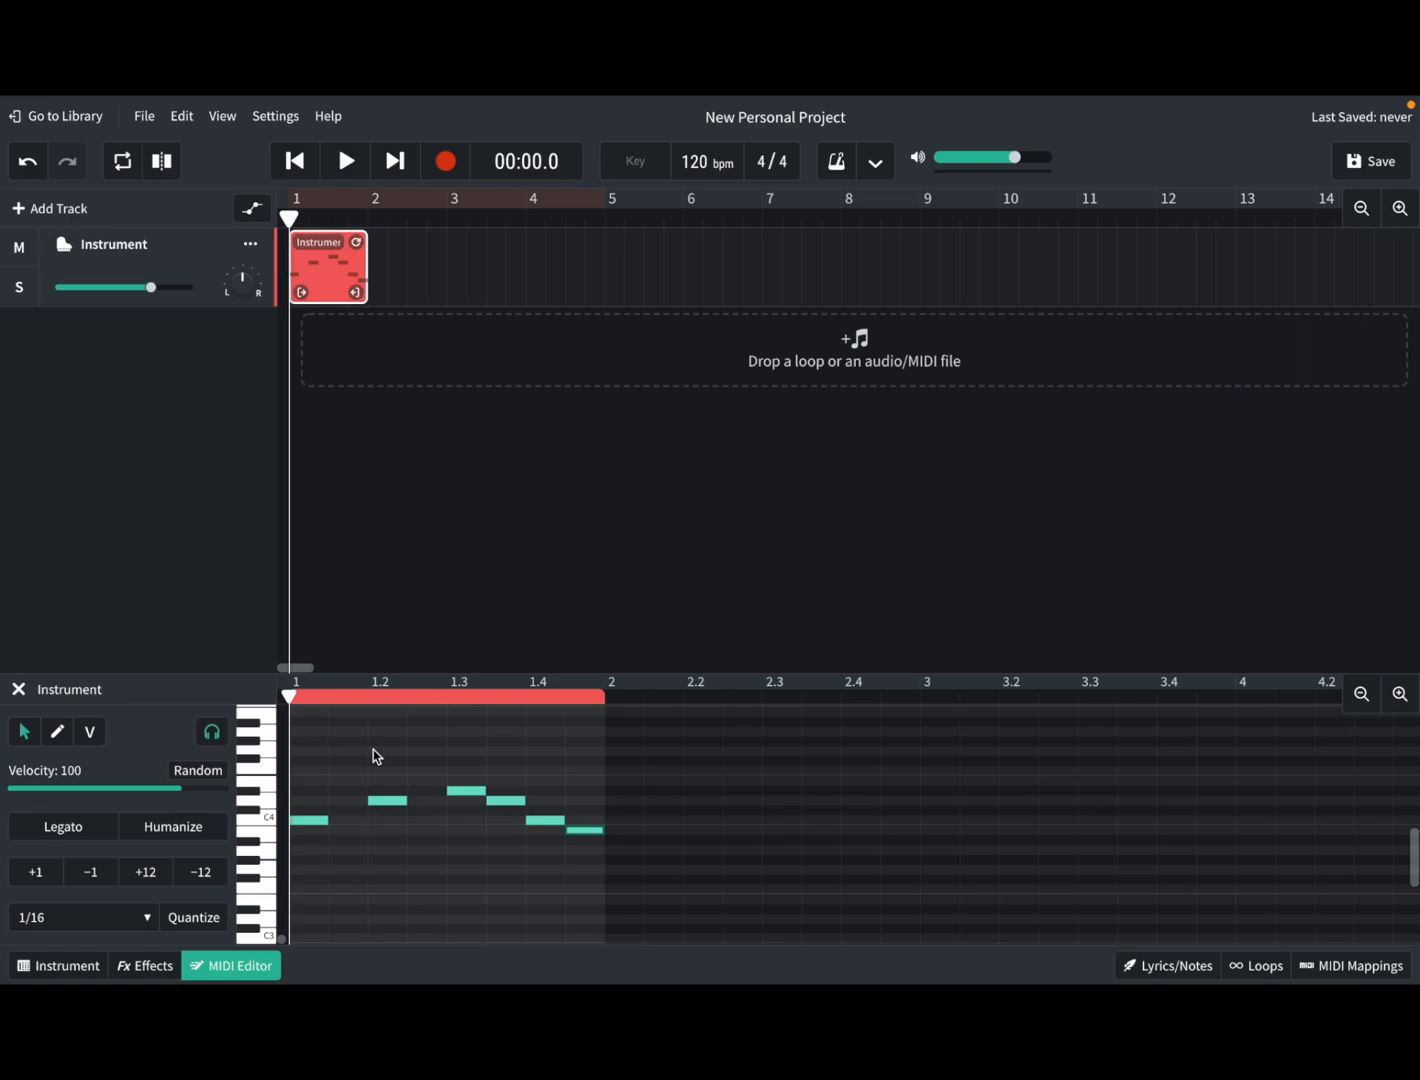
{"action": "key", "text": "space"}
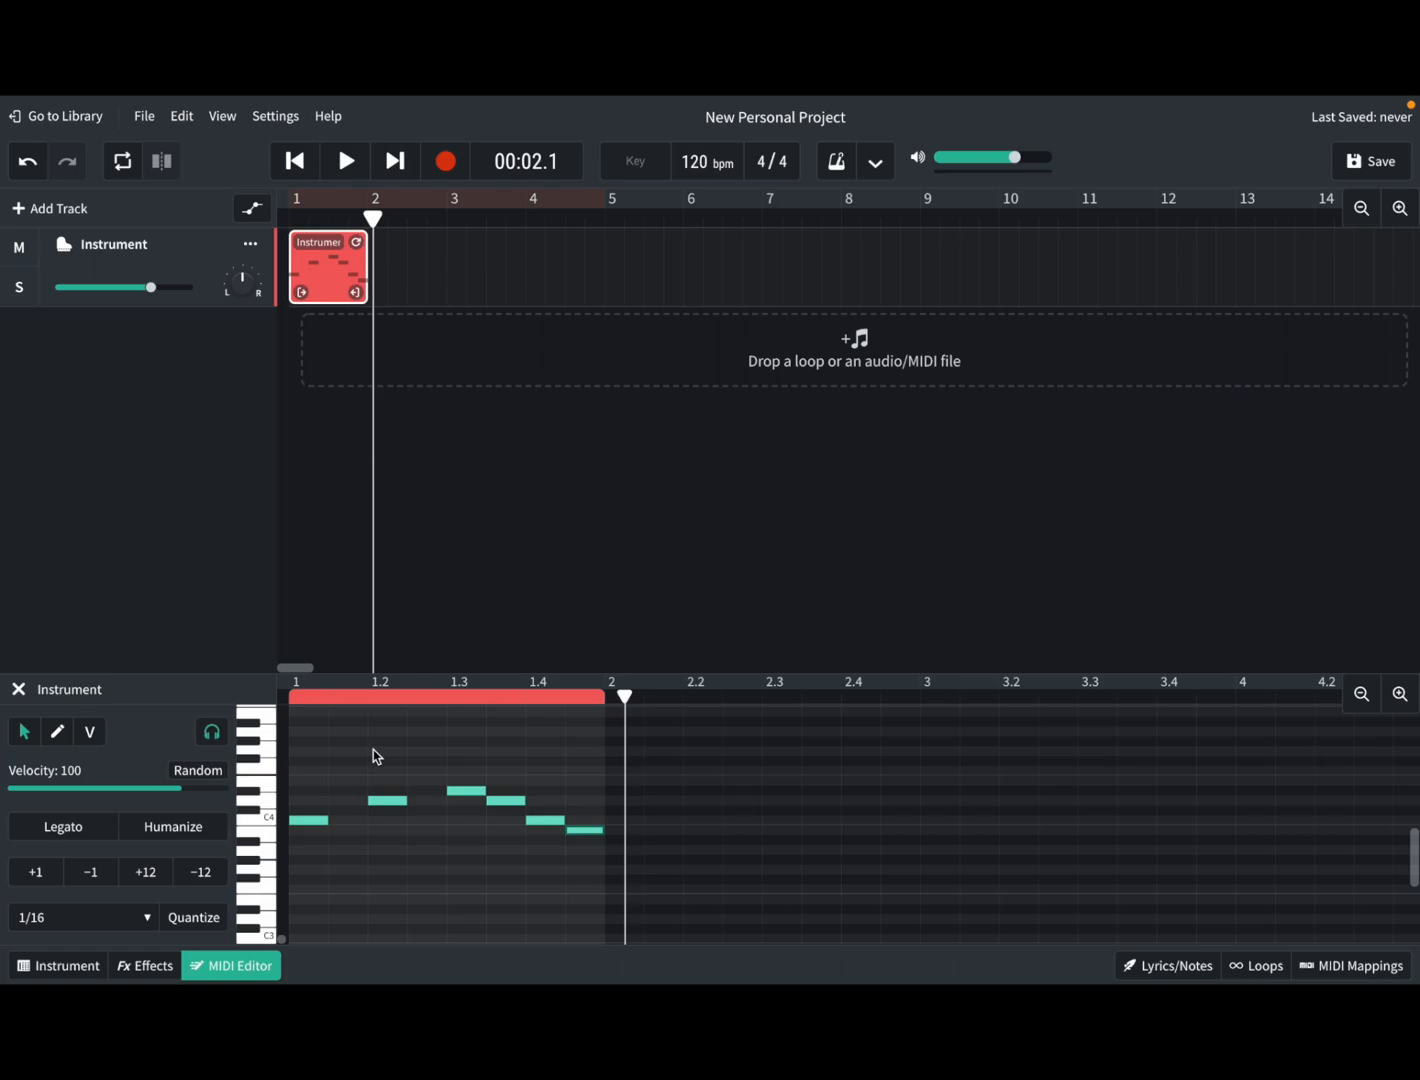
{"action": "left_click", "coordinate": [308, 821]}
{"action": "left_click", "coordinate": [368, 801]}
{"action": "left_click", "coordinate": [472, 795]}
{"action": "left_click", "coordinate": [500, 801]}
{"action": "left_click", "coordinate": [545, 821]}
{"action": "left_click", "coordinate": [580, 840]}
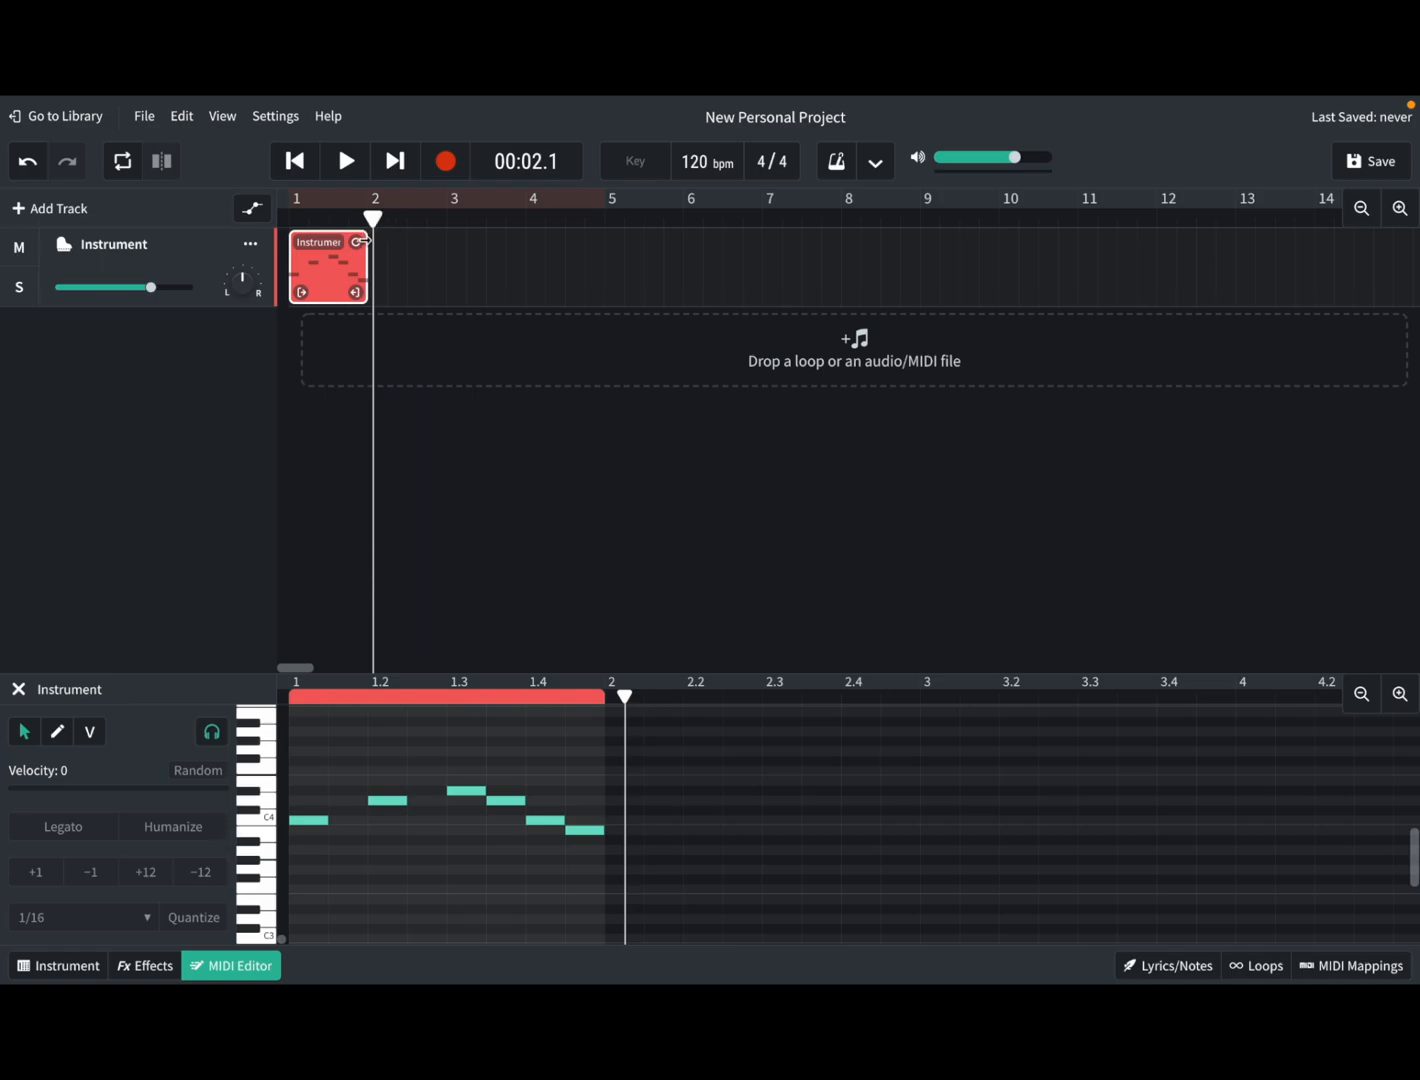
- Loop the one-bar Instrument region along its track up to the start of bar 21
{"action": "left_click_drag", "start_coordinate": [357, 242], "coordinate": [909, 241]}
{"action": "left_click_drag", "start_coordinate": [367, 228], "coordinate": [920, 218]}
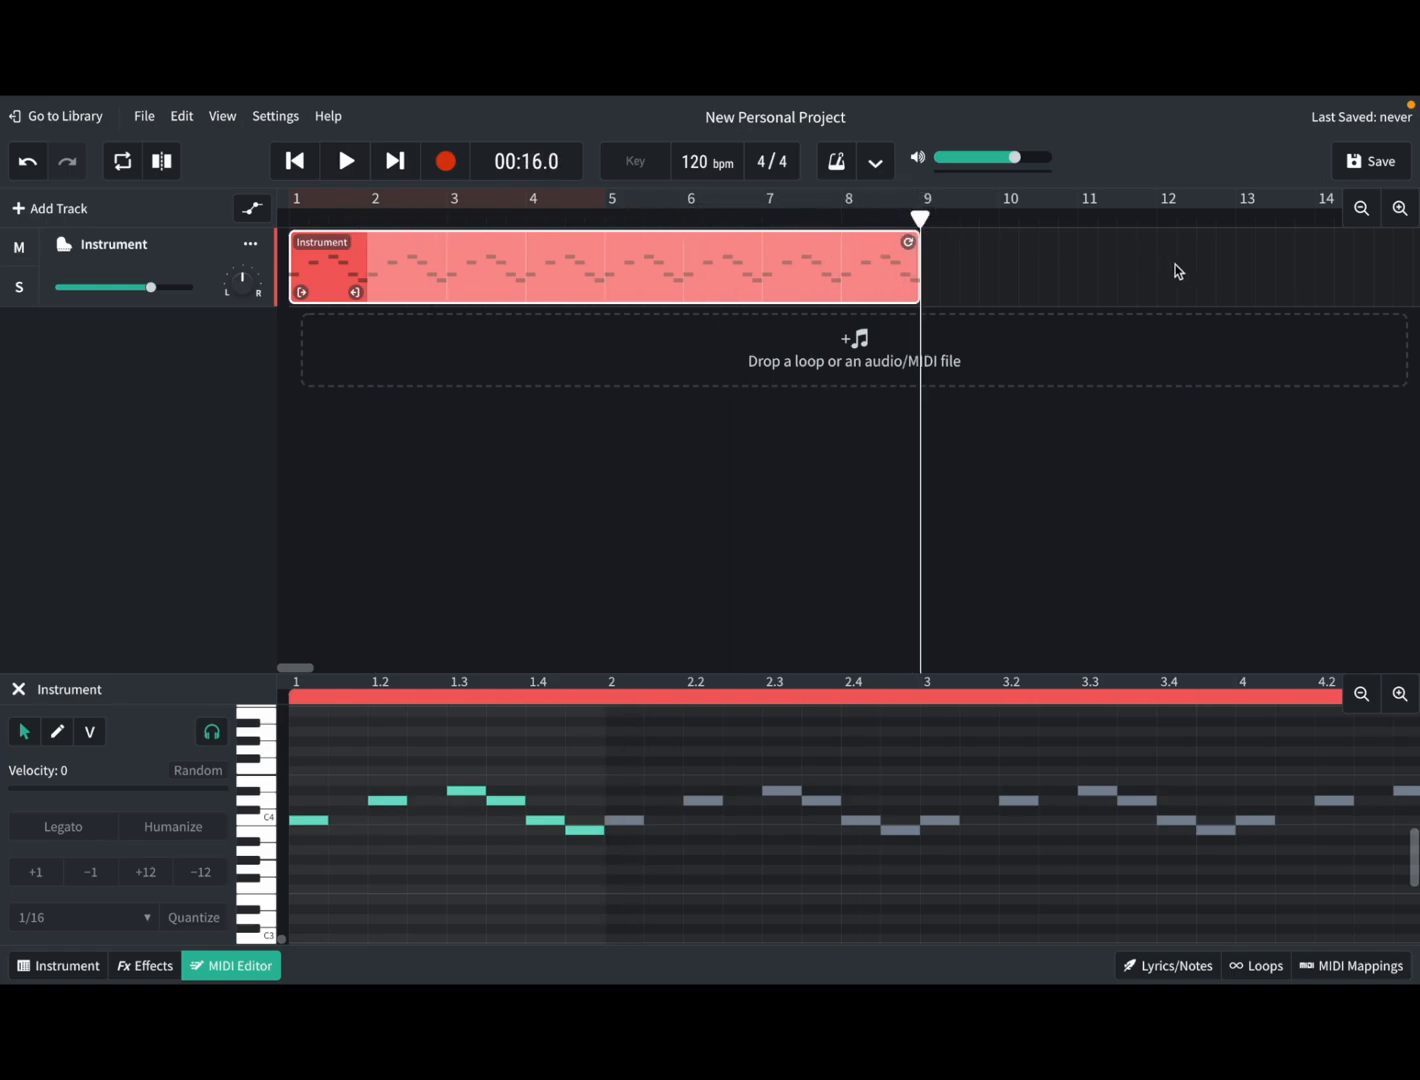
{"action": "left_click", "coordinate": [1361, 208]}
{"action": "left_click", "coordinate": [1358, 219]}
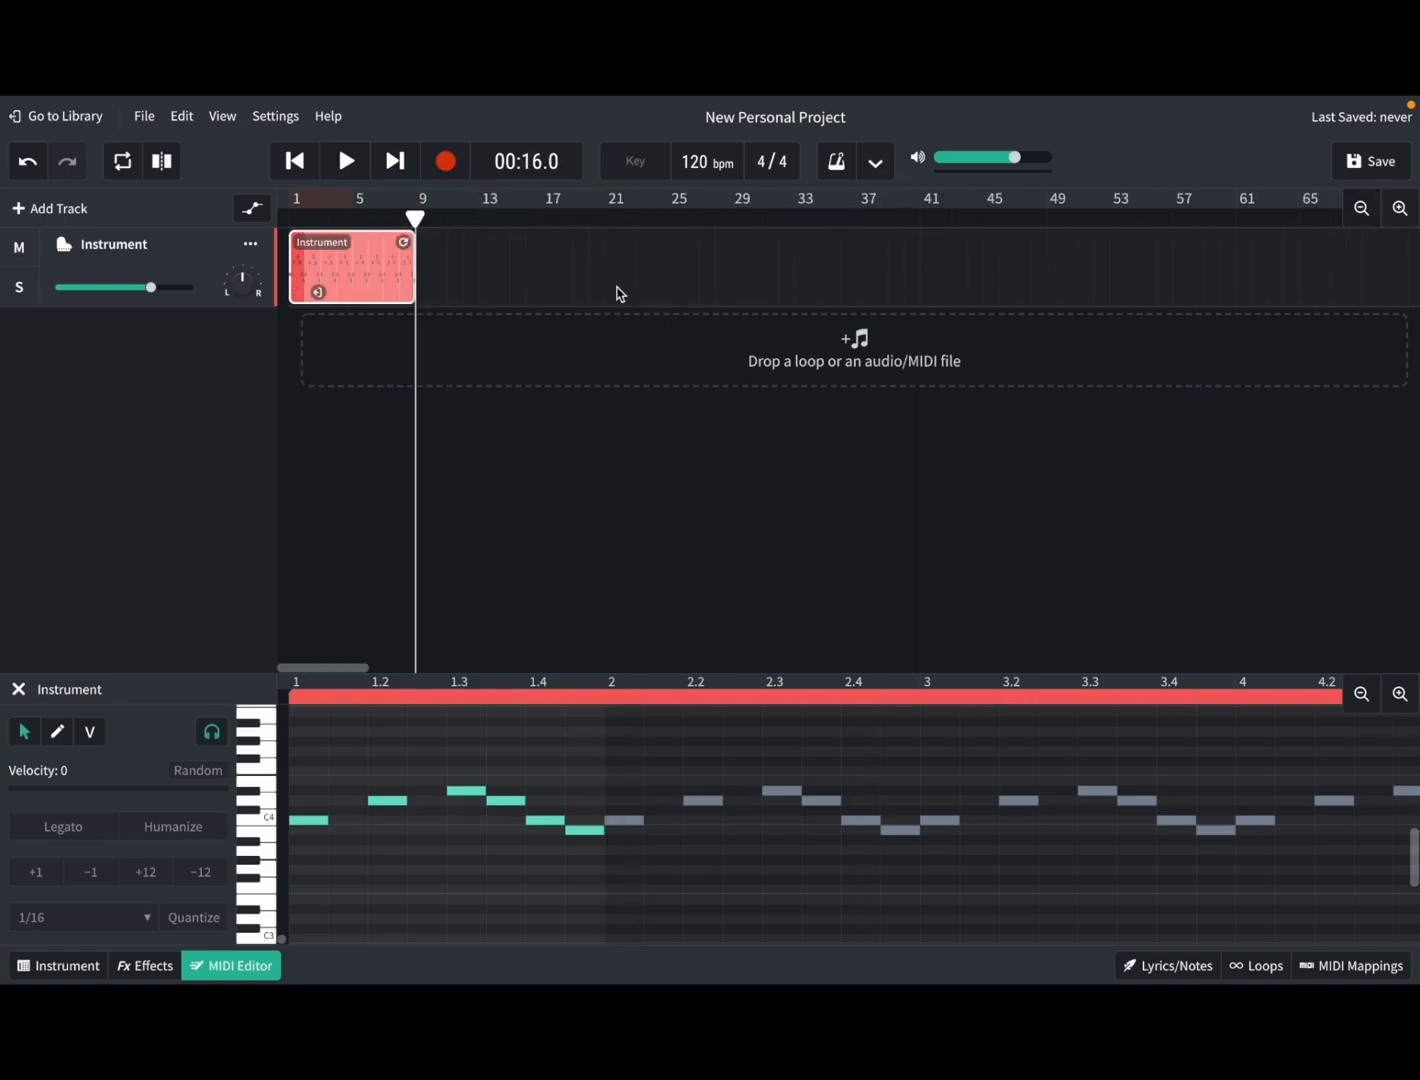
{"action": "left_click_drag", "start_coordinate": [404, 242], "coordinate": [595, 241]}
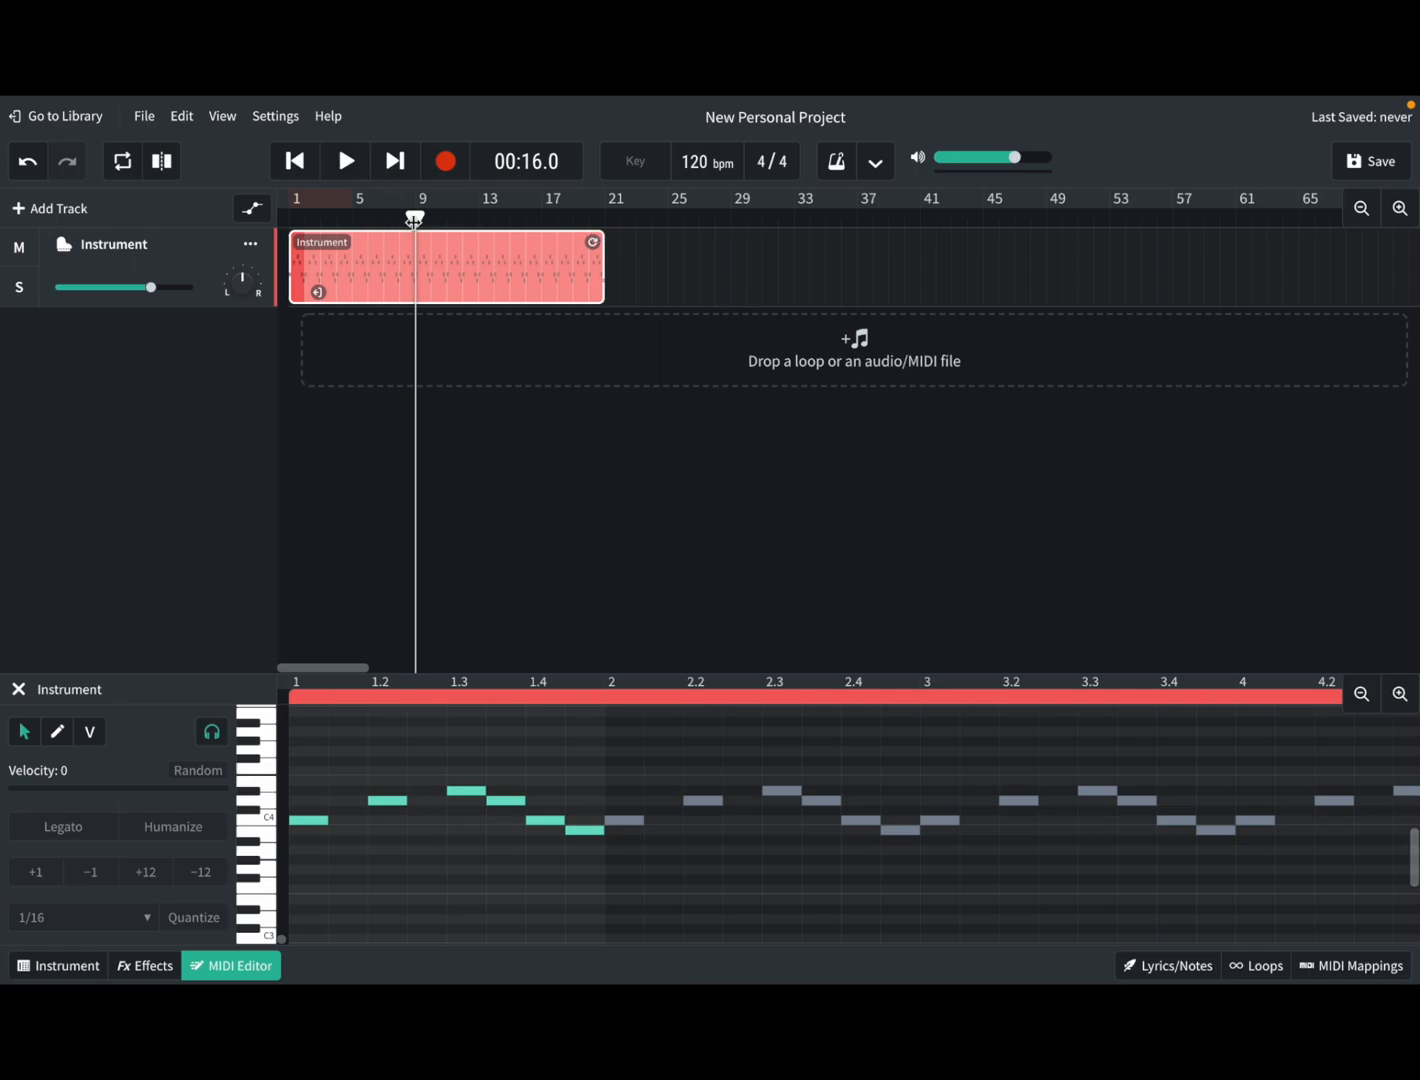
- Play the looped pattern from the start of the song for a few bars and pause
{"action": "left_click_drag", "start_coordinate": [419, 214], "coordinate": [282, 212]}
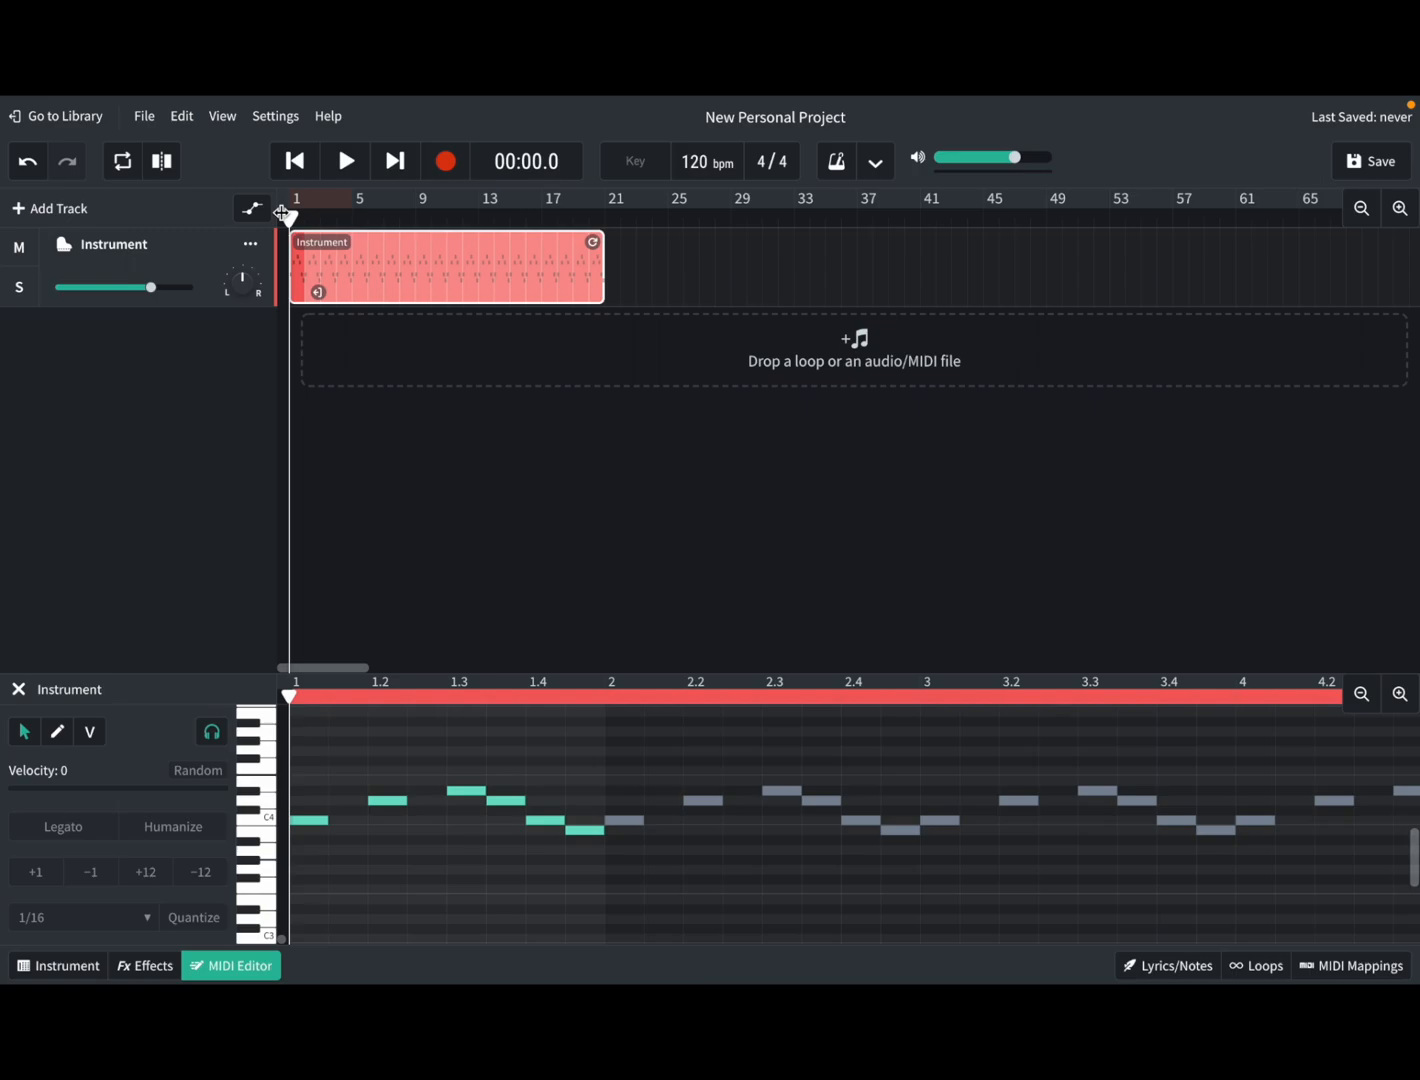
{"action": "key", "text": "space"}
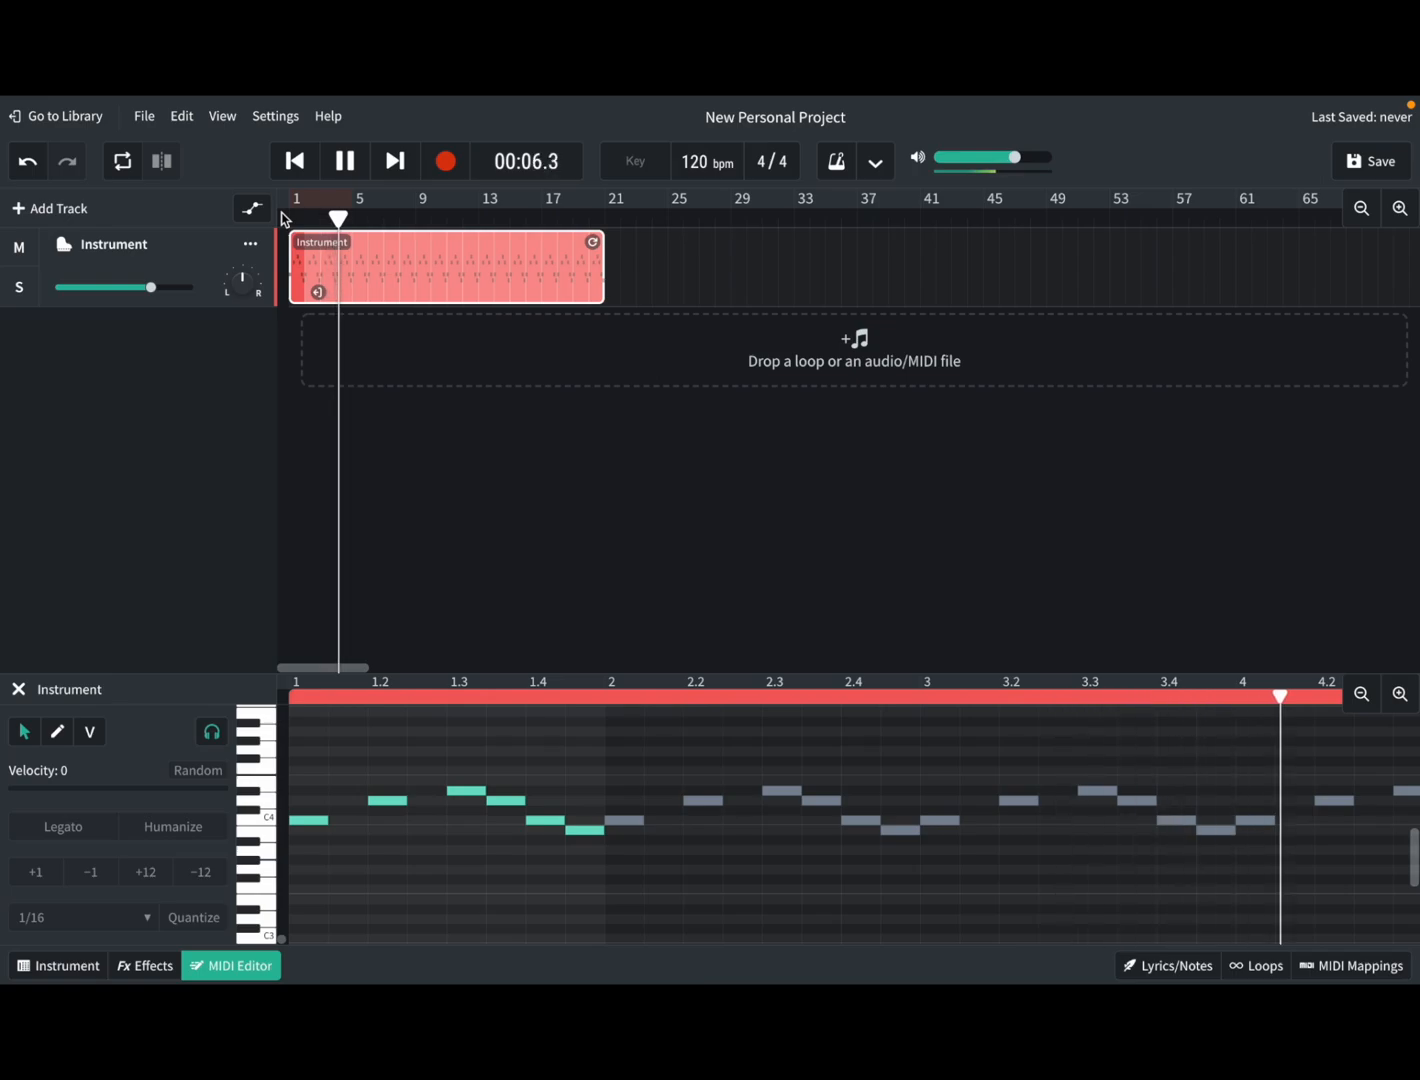
{"action": "key", "text": "space"}
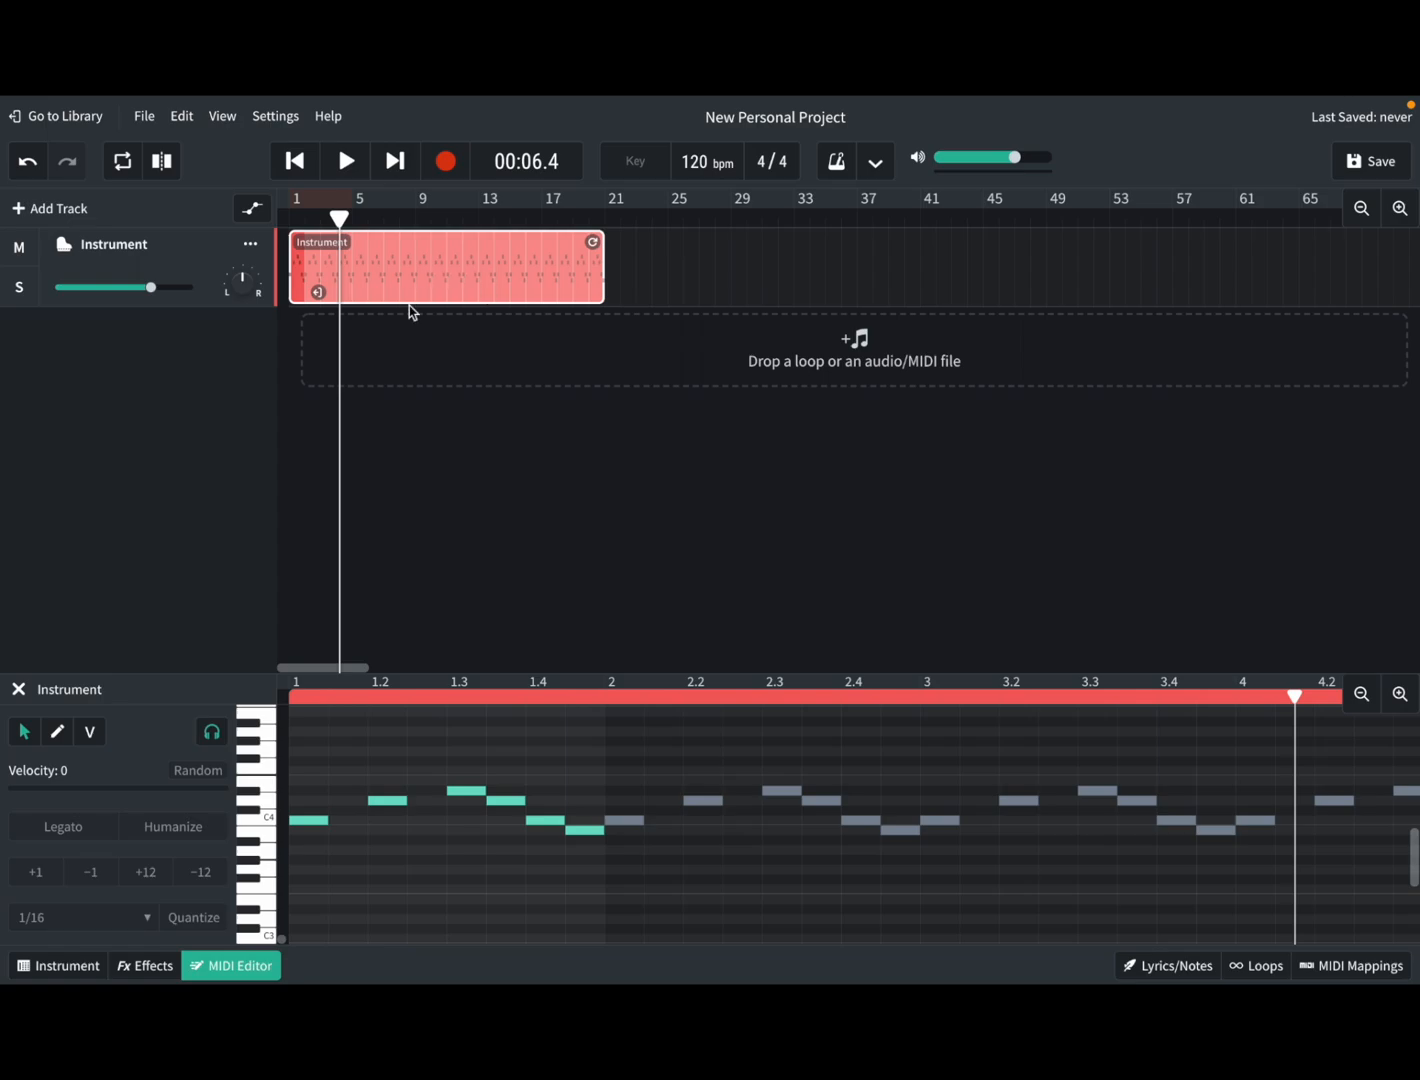
- Switch to the Google Slides presentation and examine the requirement about using at least 2 different instruments
{"action": "key", "text": "ctrl+Tab"}
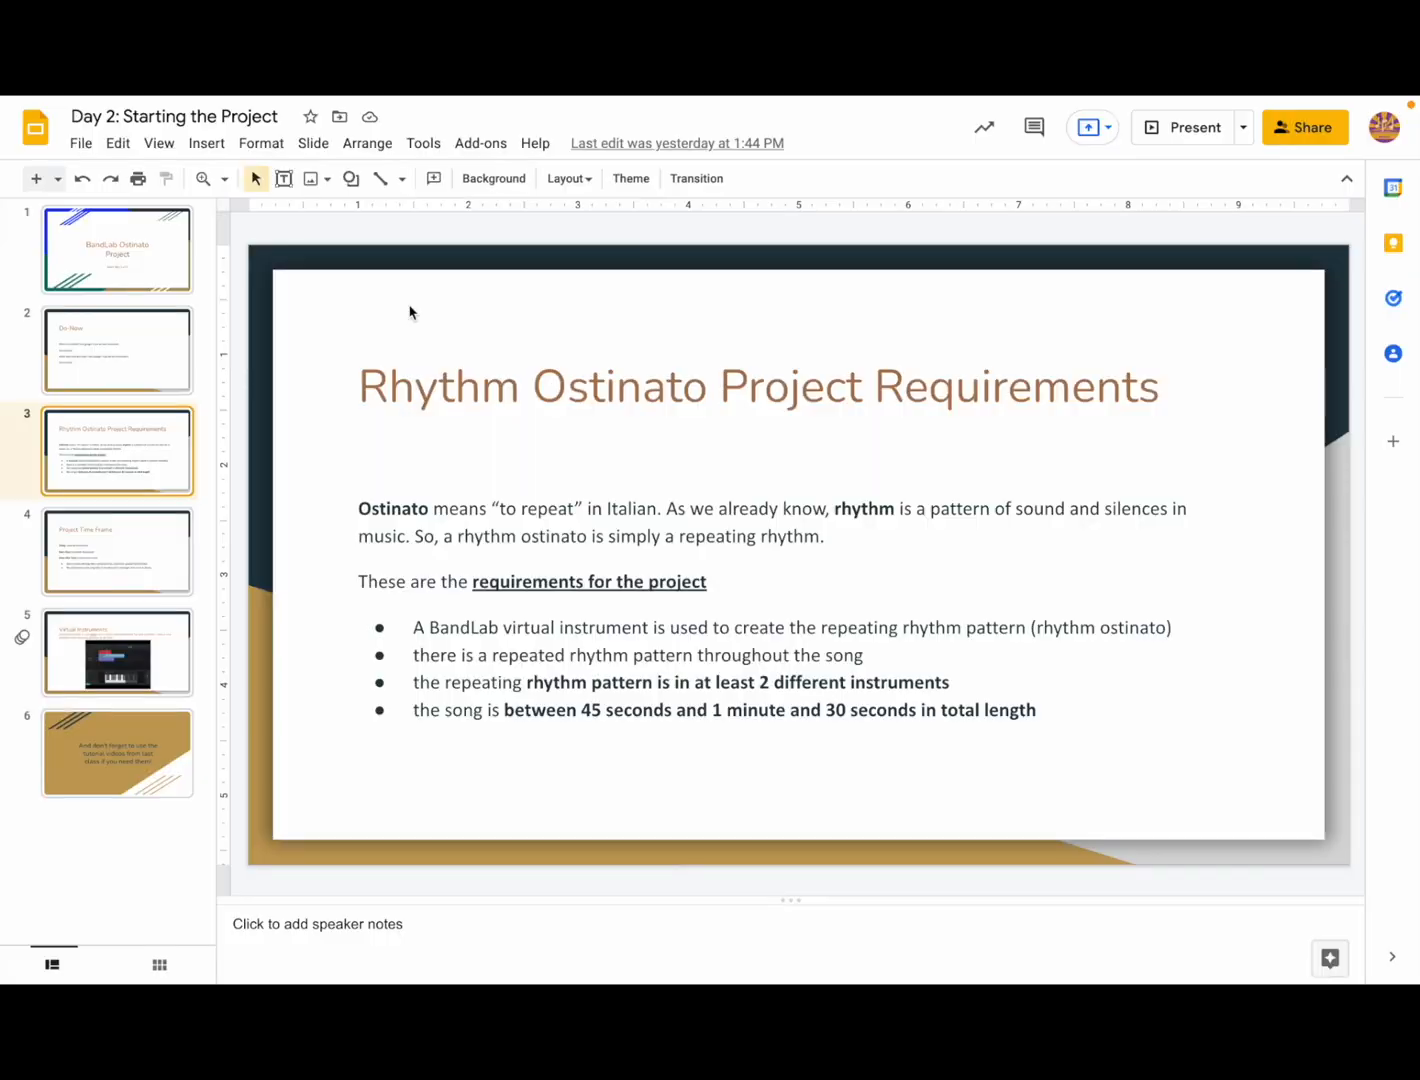
{"action": "left_click", "coordinate": [514, 682]}
{"action": "left_click_drag", "start_coordinate": [548, 682], "coordinate": [1159, 681]}
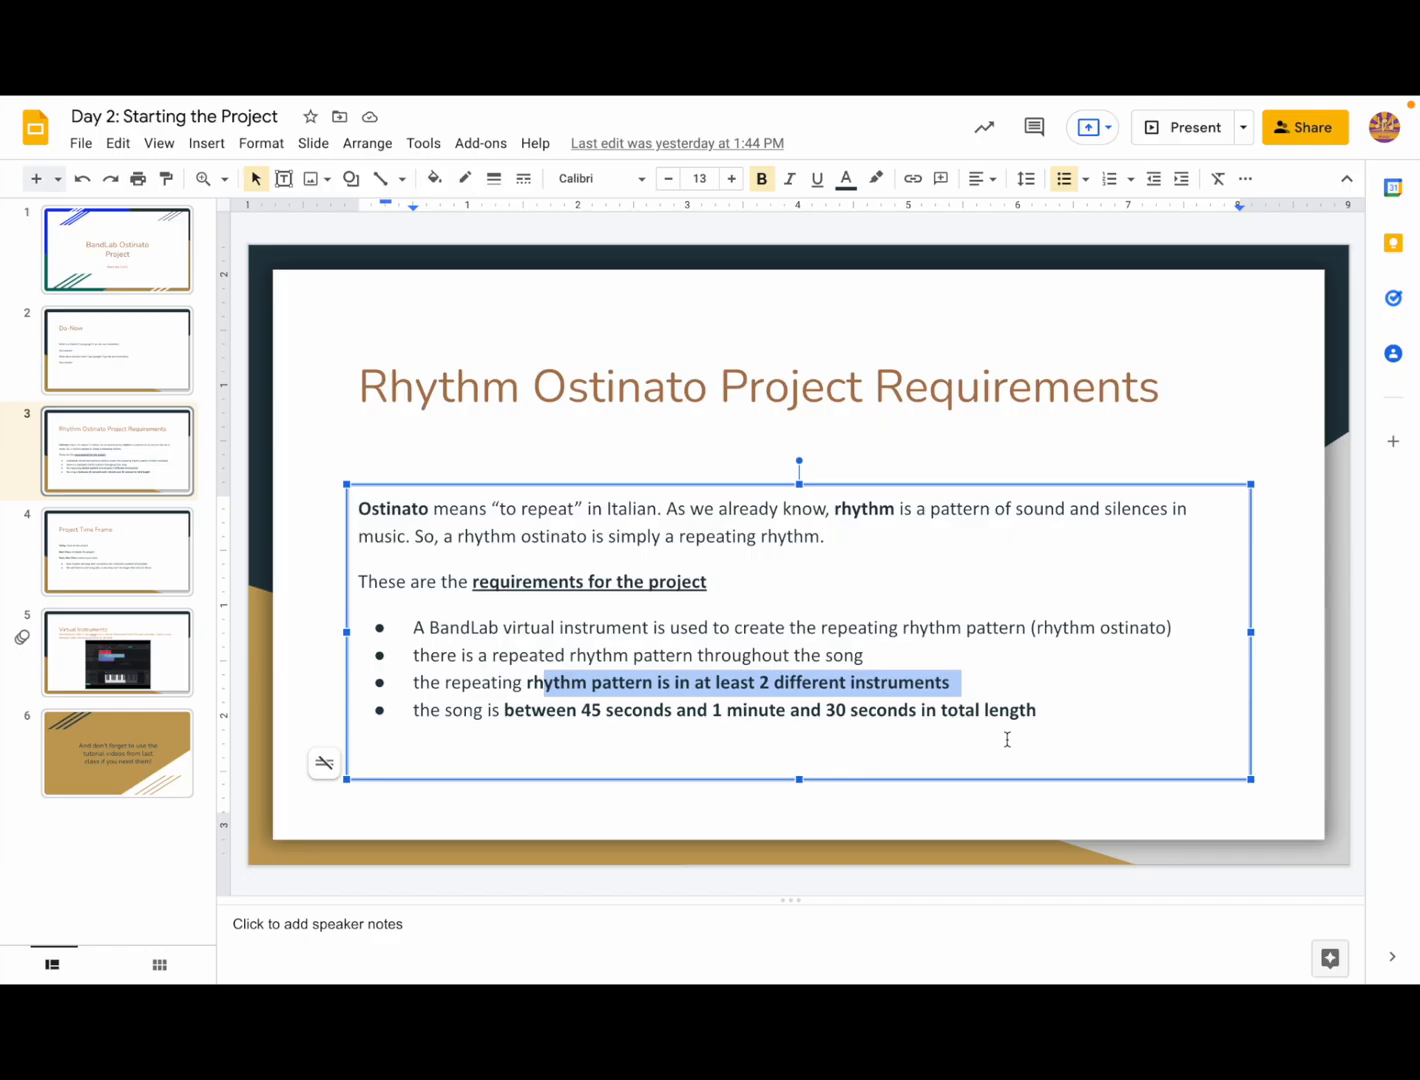
- Switch back to BandLab and add a second virtual instrument track to the project
{"action": "key", "text": "ctrl+Tab"}
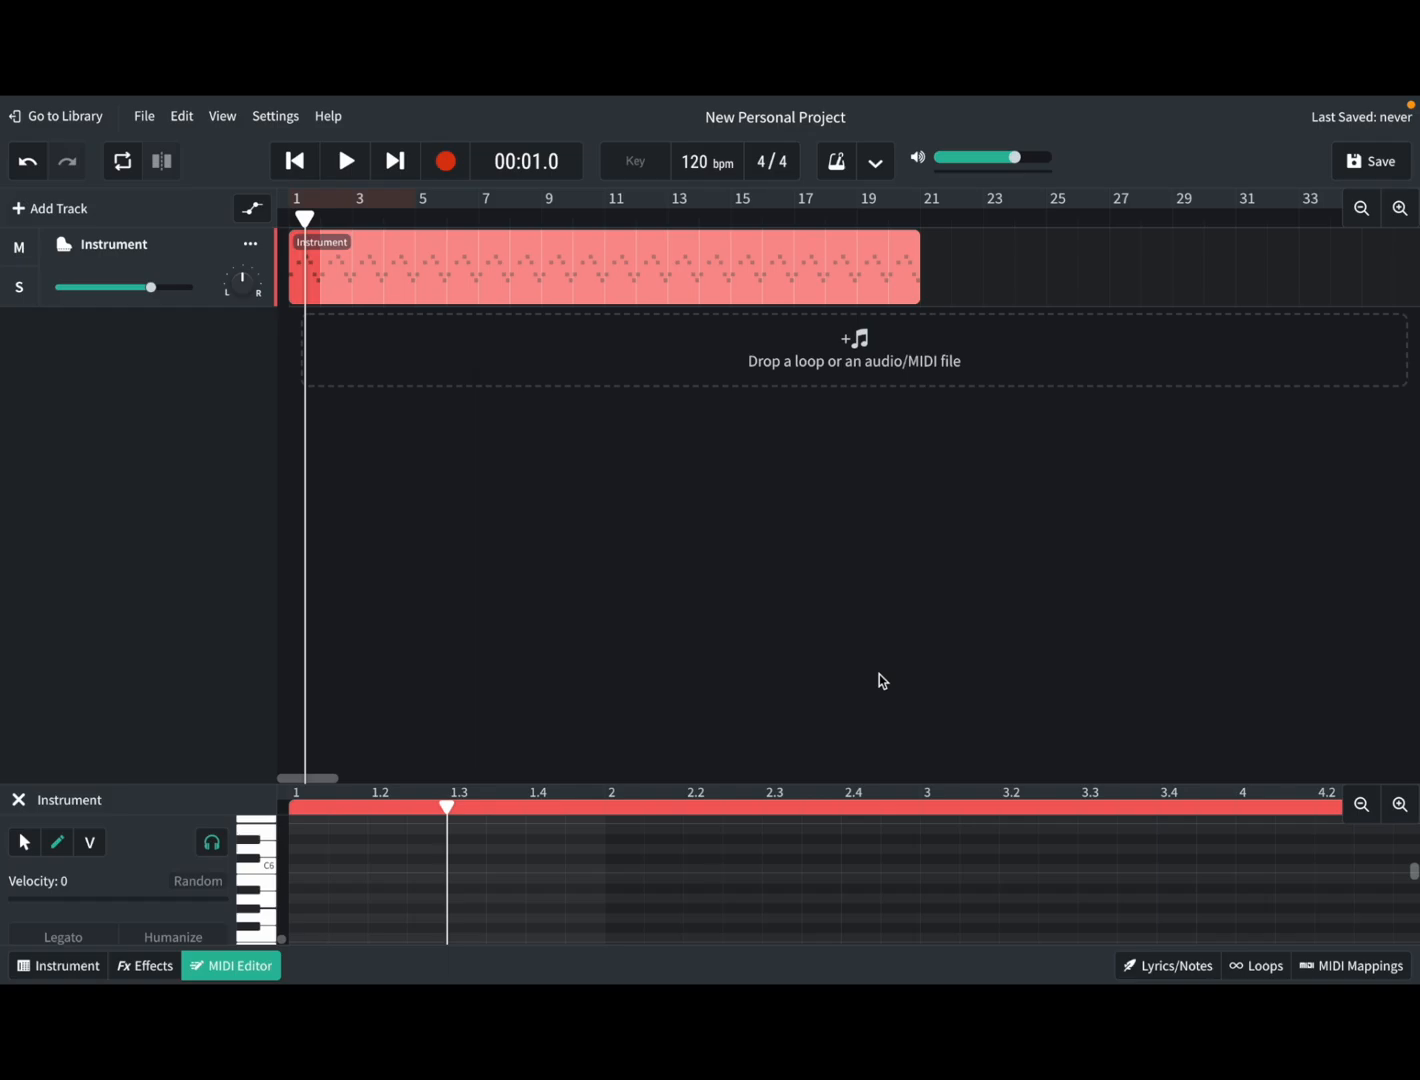
{"action": "left_click", "coordinate": [66, 222]}
{"action": "left_click", "coordinate": [355, 490]}
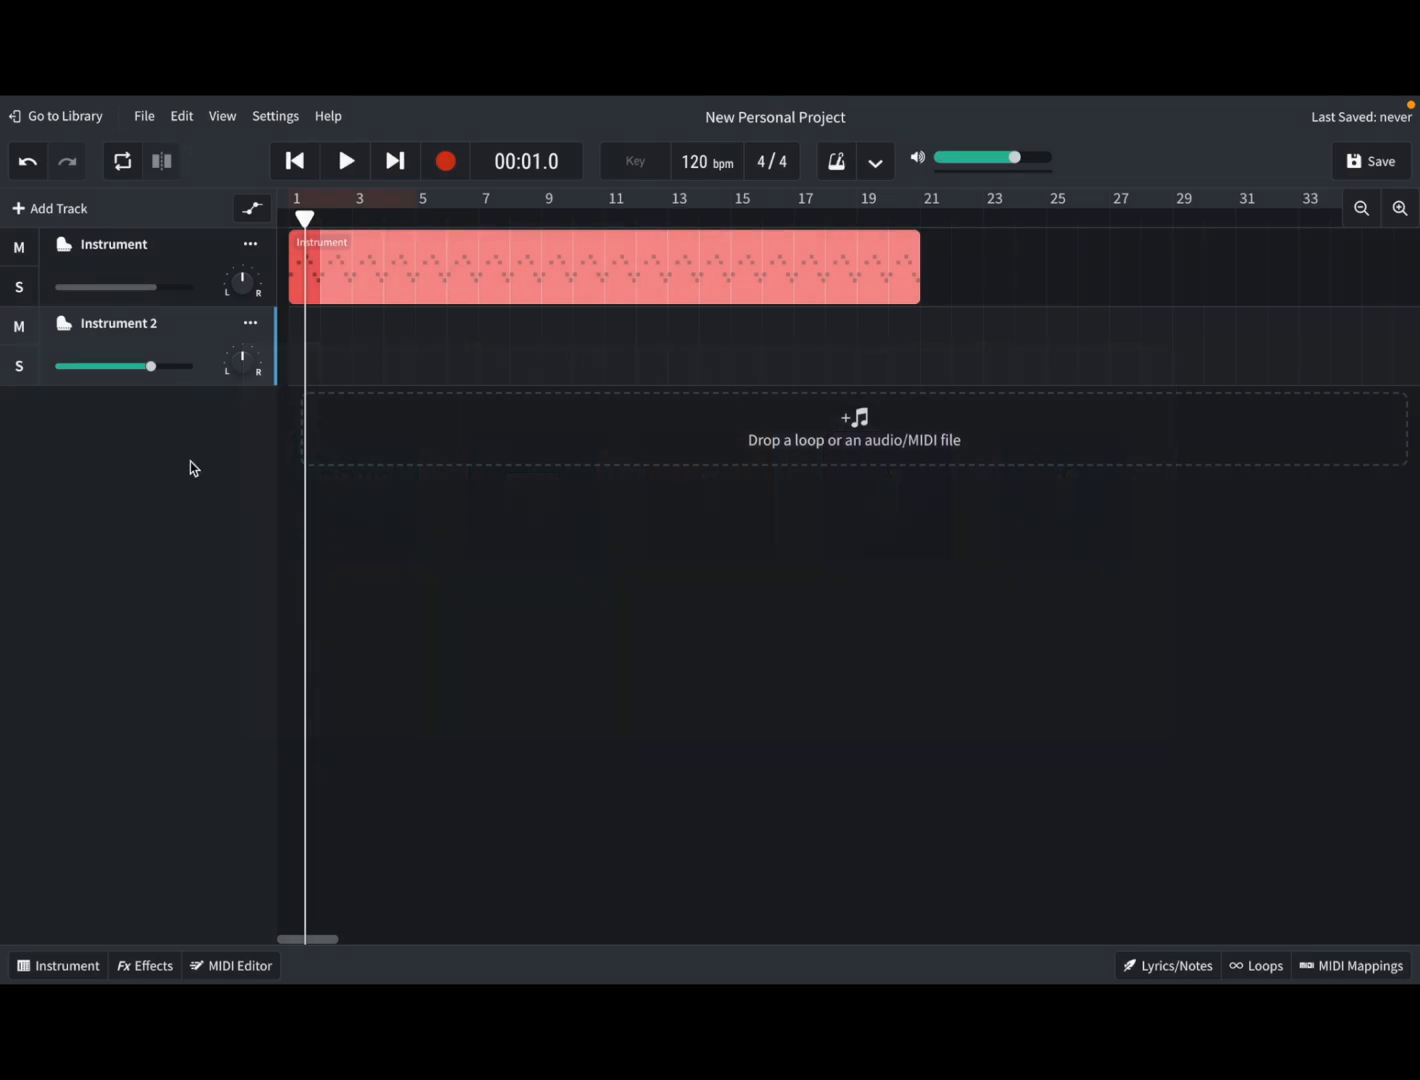
- Copy the looped Instrument region and paste it onto the Instrument 2 track at bar 21, undoing any accidental change to the copy
{"action": "right_click", "coordinate": [481, 285]}
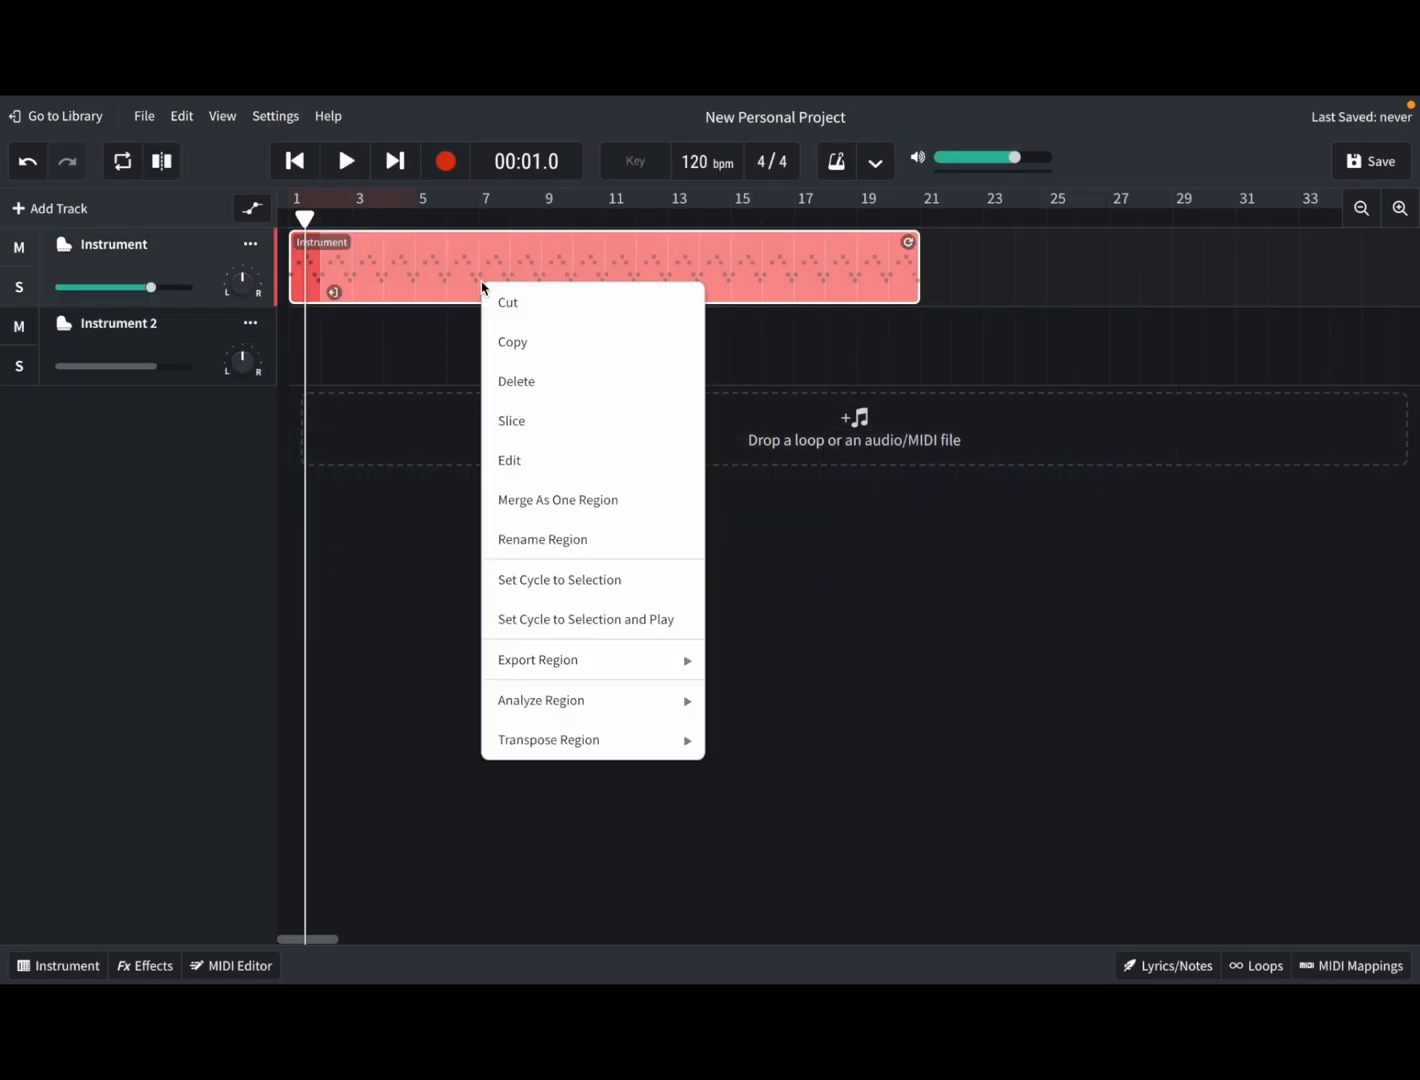
{"action": "left_click", "coordinate": [494, 341]}
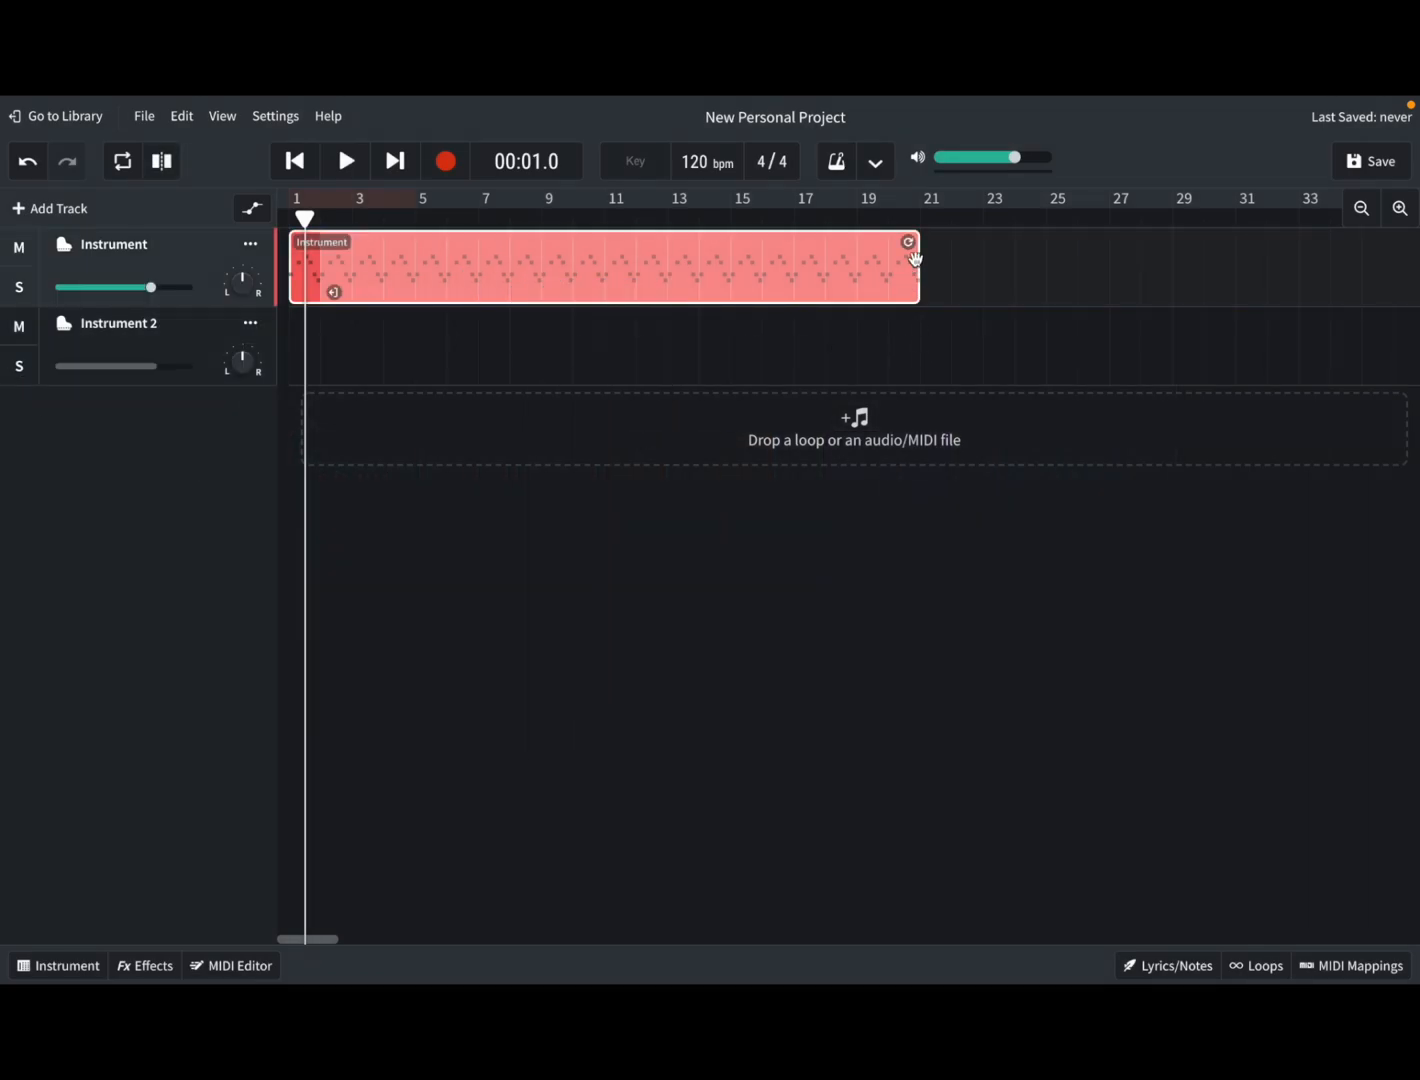
{"action": "left_click", "coordinate": [919, 218]}
{"action": "right_click", "coordinate": [932, 349]}
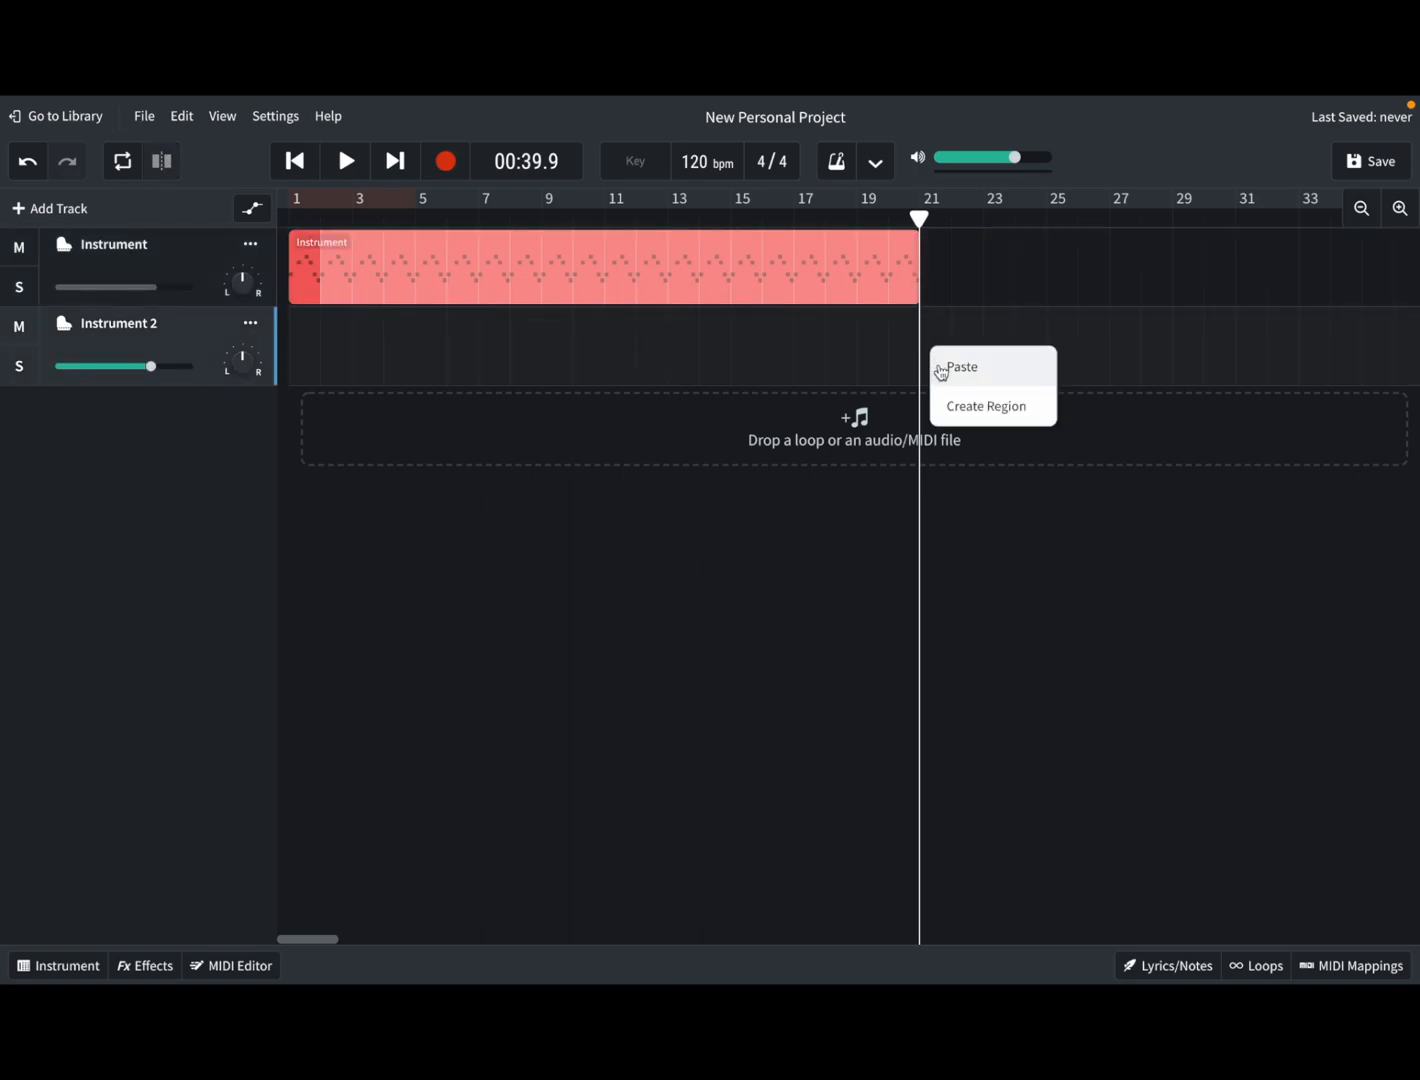
{"action": "left_click", "coordinate": [941, 368]}
{"action": "scroll", "coordinate": [700, 350], "scroll_direction": "left", "scroll_amount": 10}
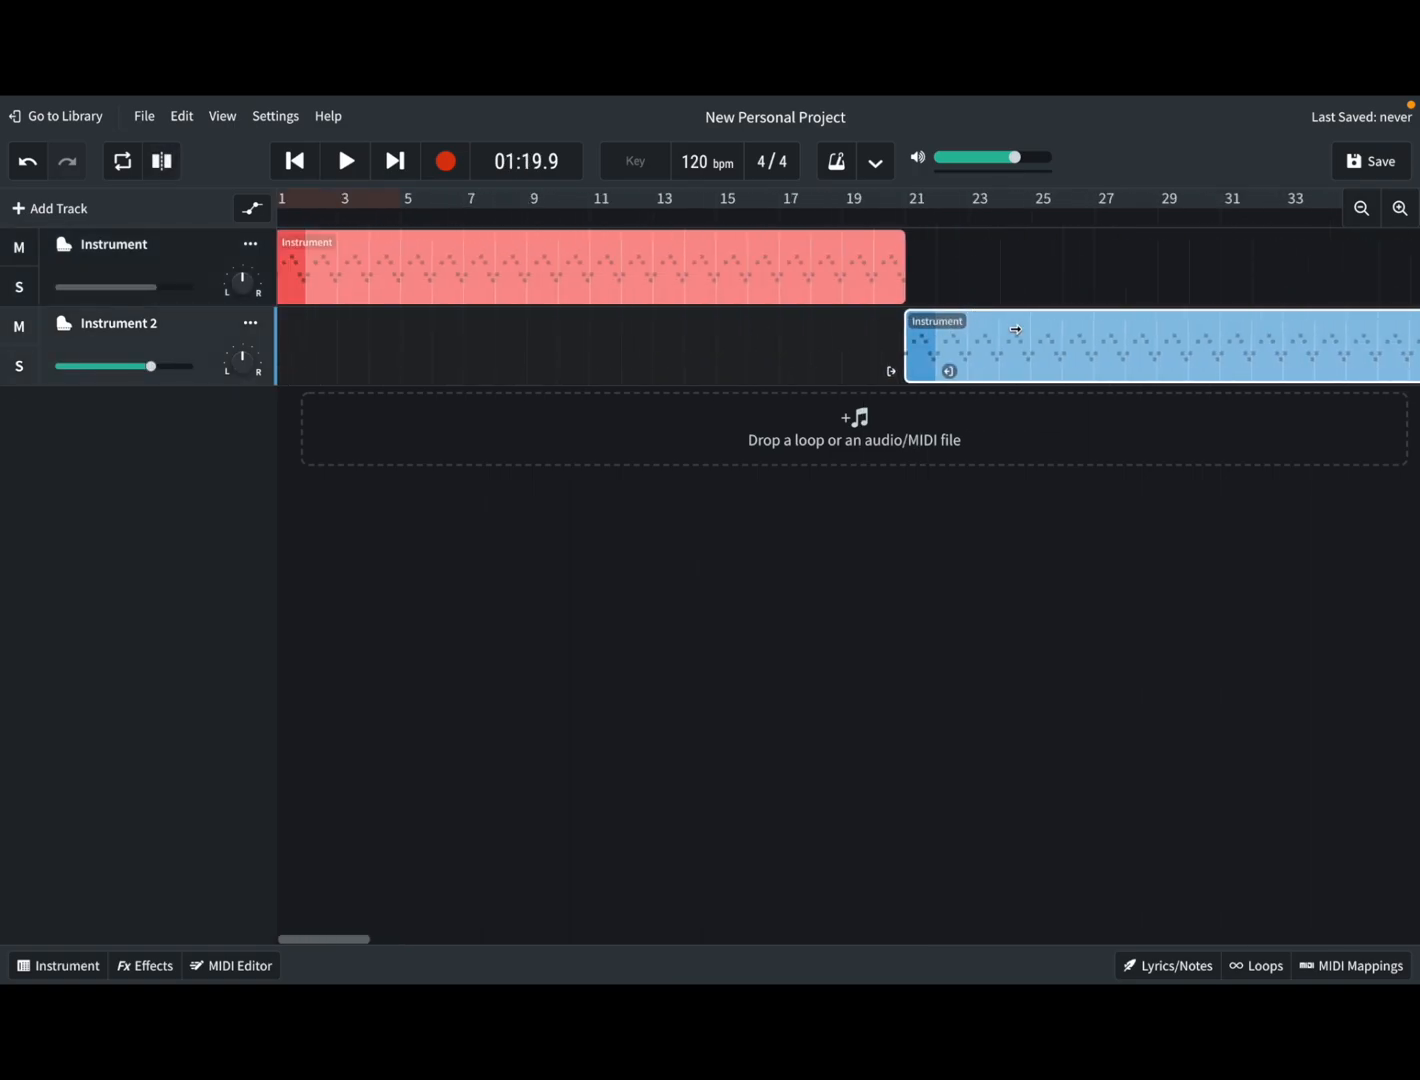
{"action": "left_click_drag", "start_coordinate": [1015, 329], "coordinate": [1011, 320]}
{"action": "key", "text": "ctrl+z"}
- Open the pasted Instrument 2 region in the MIDI Editor and enlarge the editor area
{"action": "left_click", "coordinate": [62, 324]}
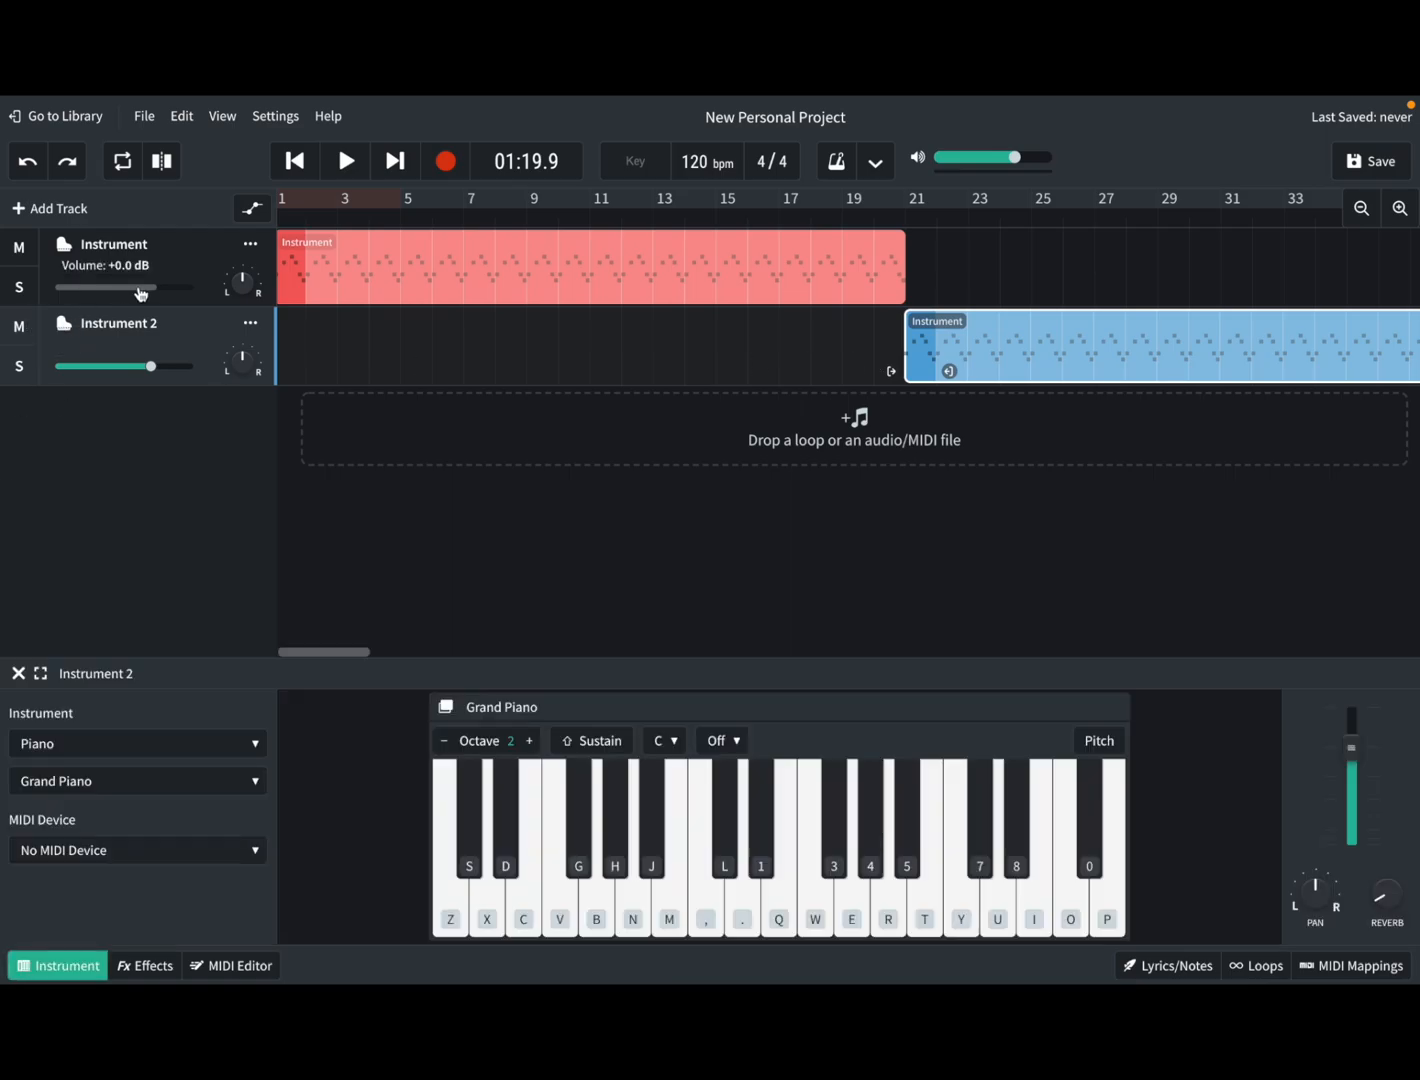
{"action": "left_click", "coordinate": [18, 673]}
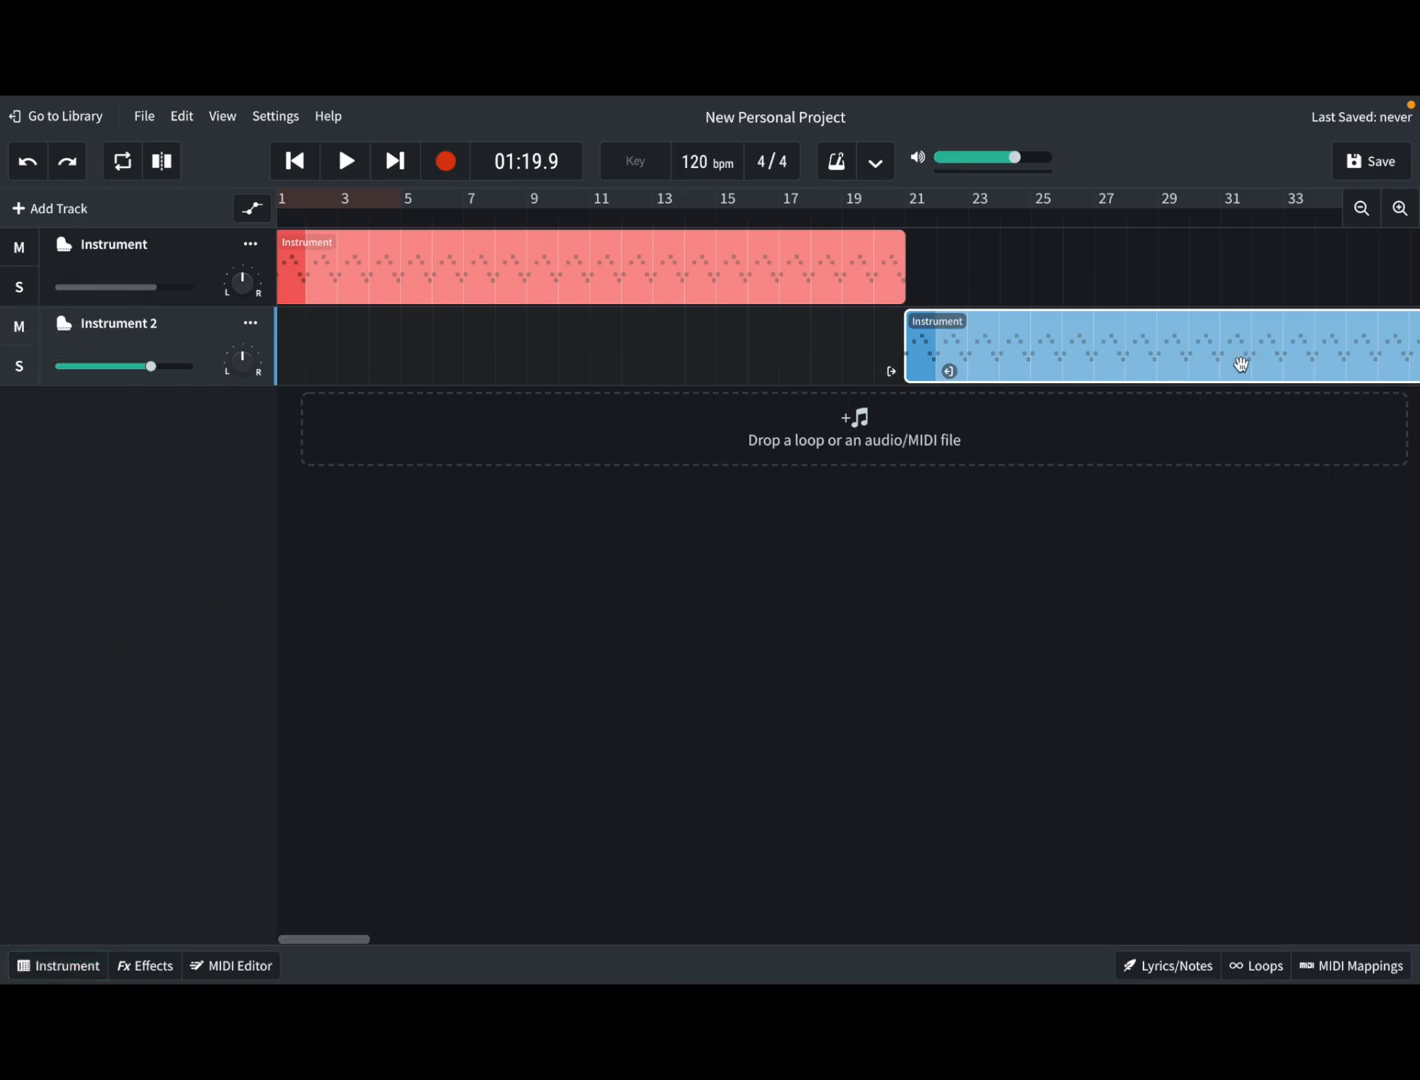
{"action": "double_click", "coordinate": [1150, 349]}
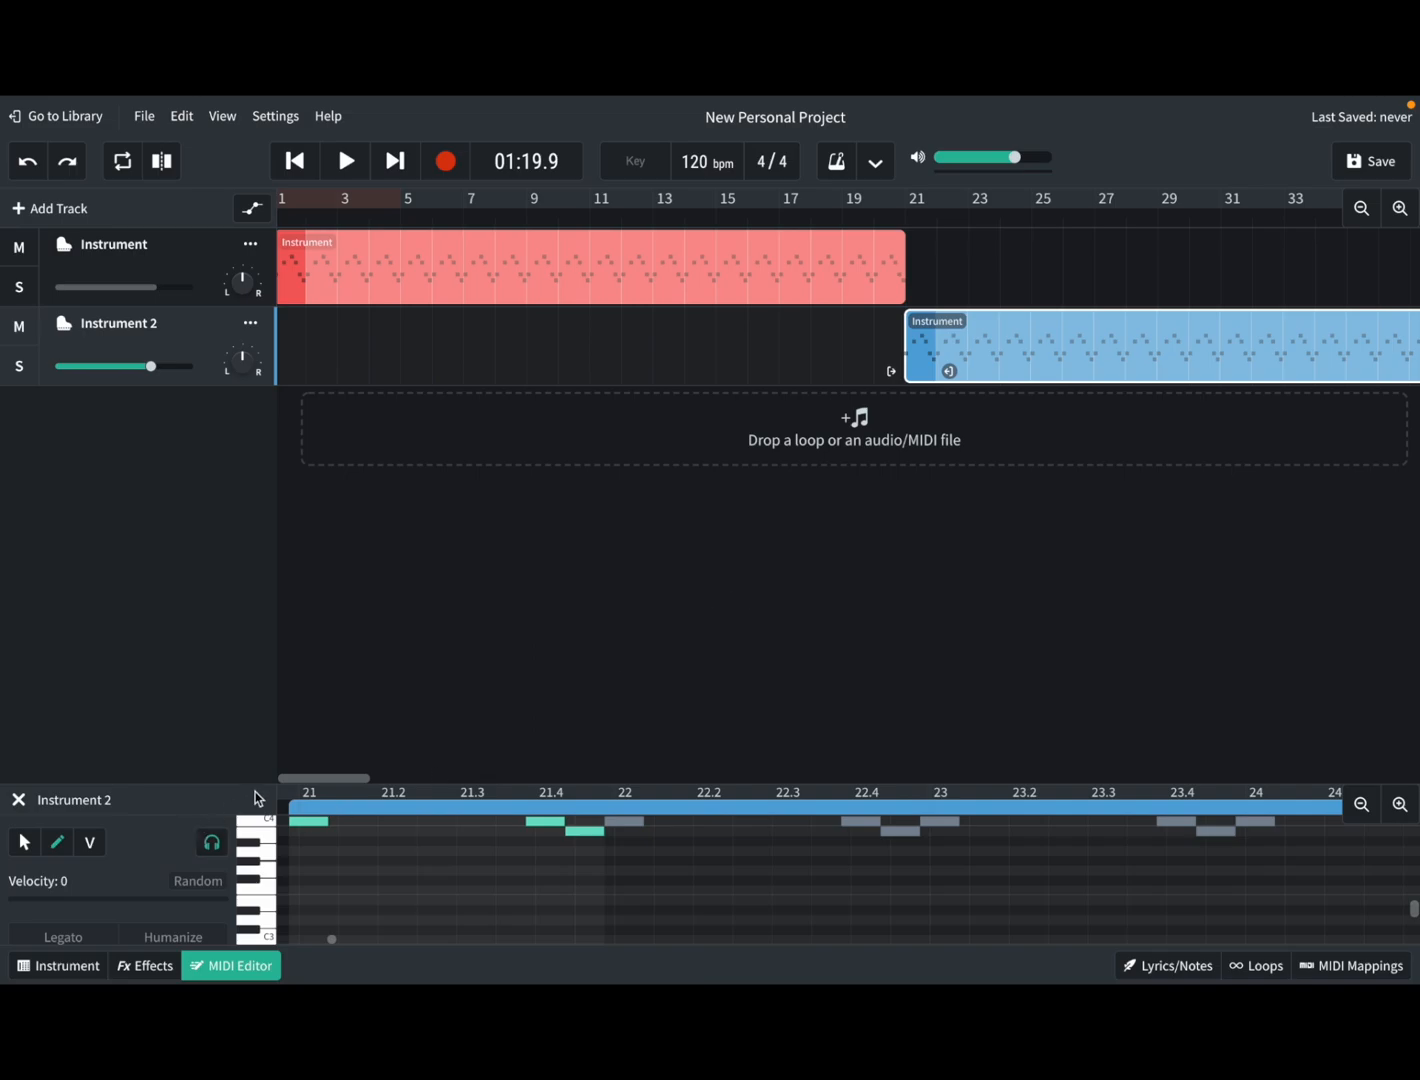
{"action": "left_click_drag", "start_coordinate": [368, 785], "coordinate": [383, 570]}
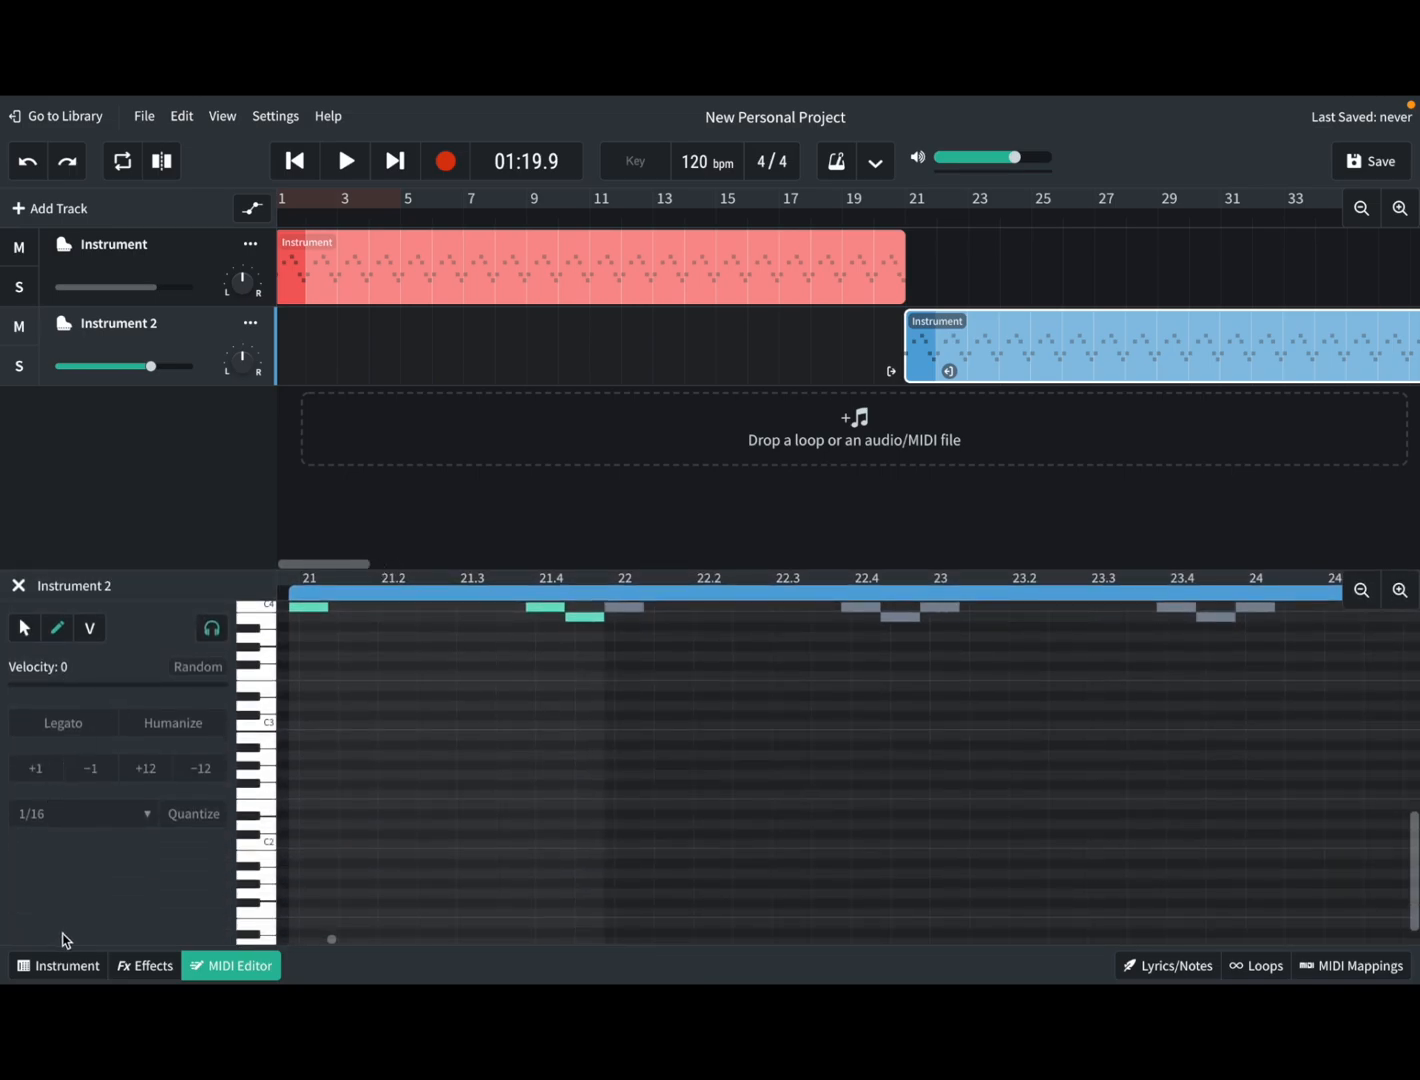
- Preview Synth Leads sounds for Instrument 2 and set its sound to FM Lead
{"action": "left_click", "coordinate": [46, 968]}
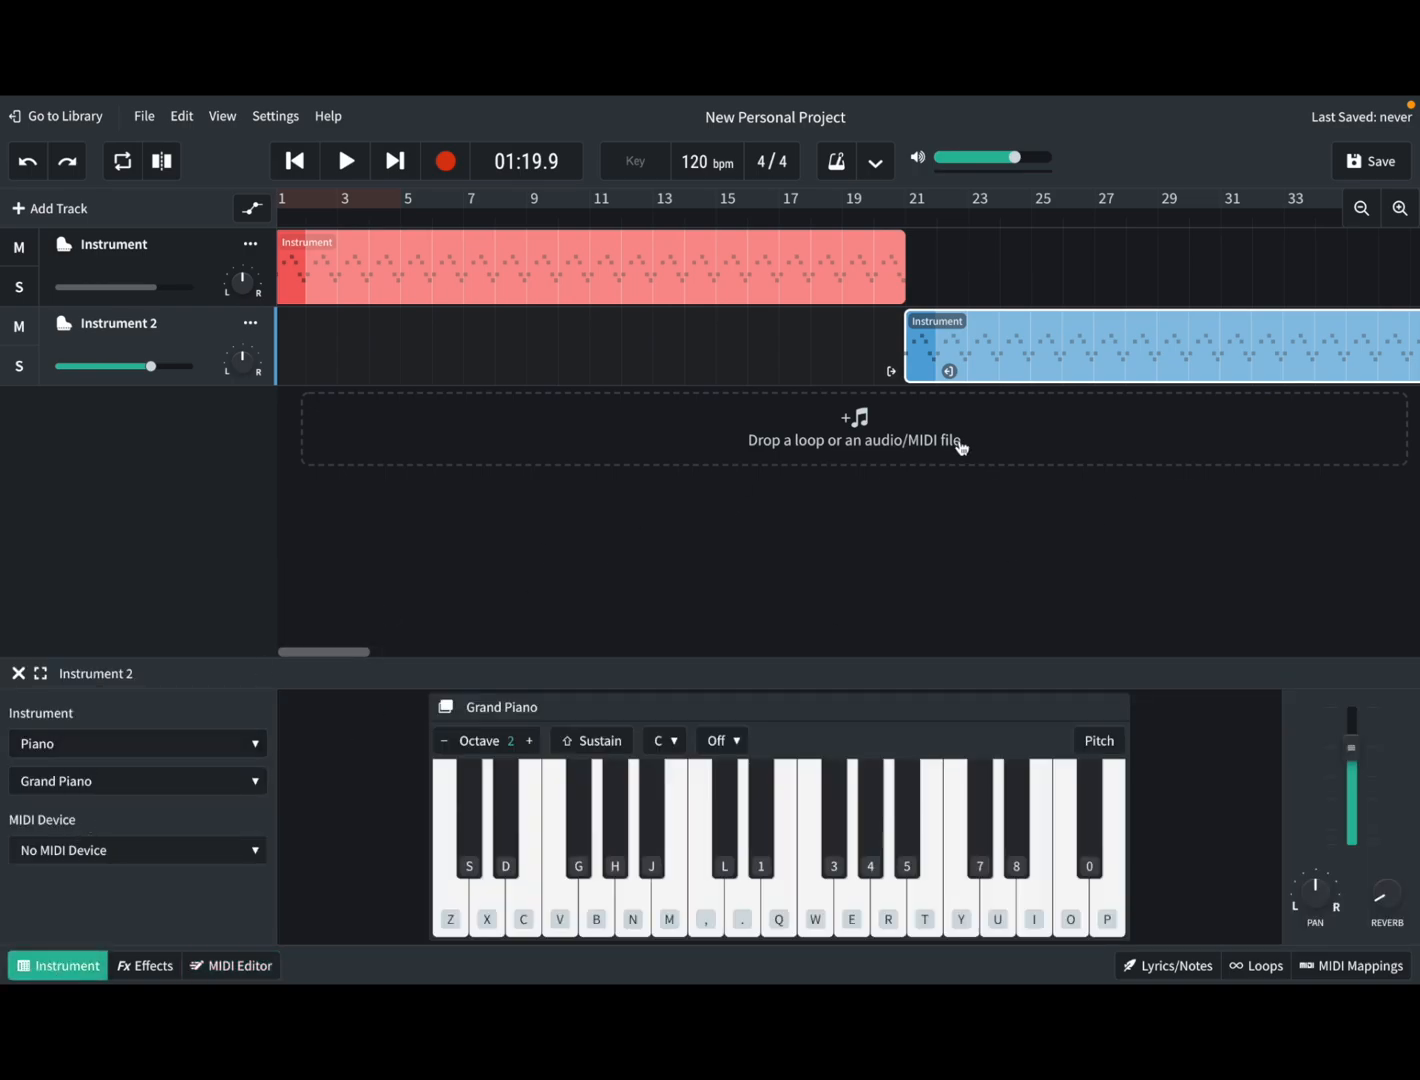
{"action": "left_click", "coordinate": [63, 752]}
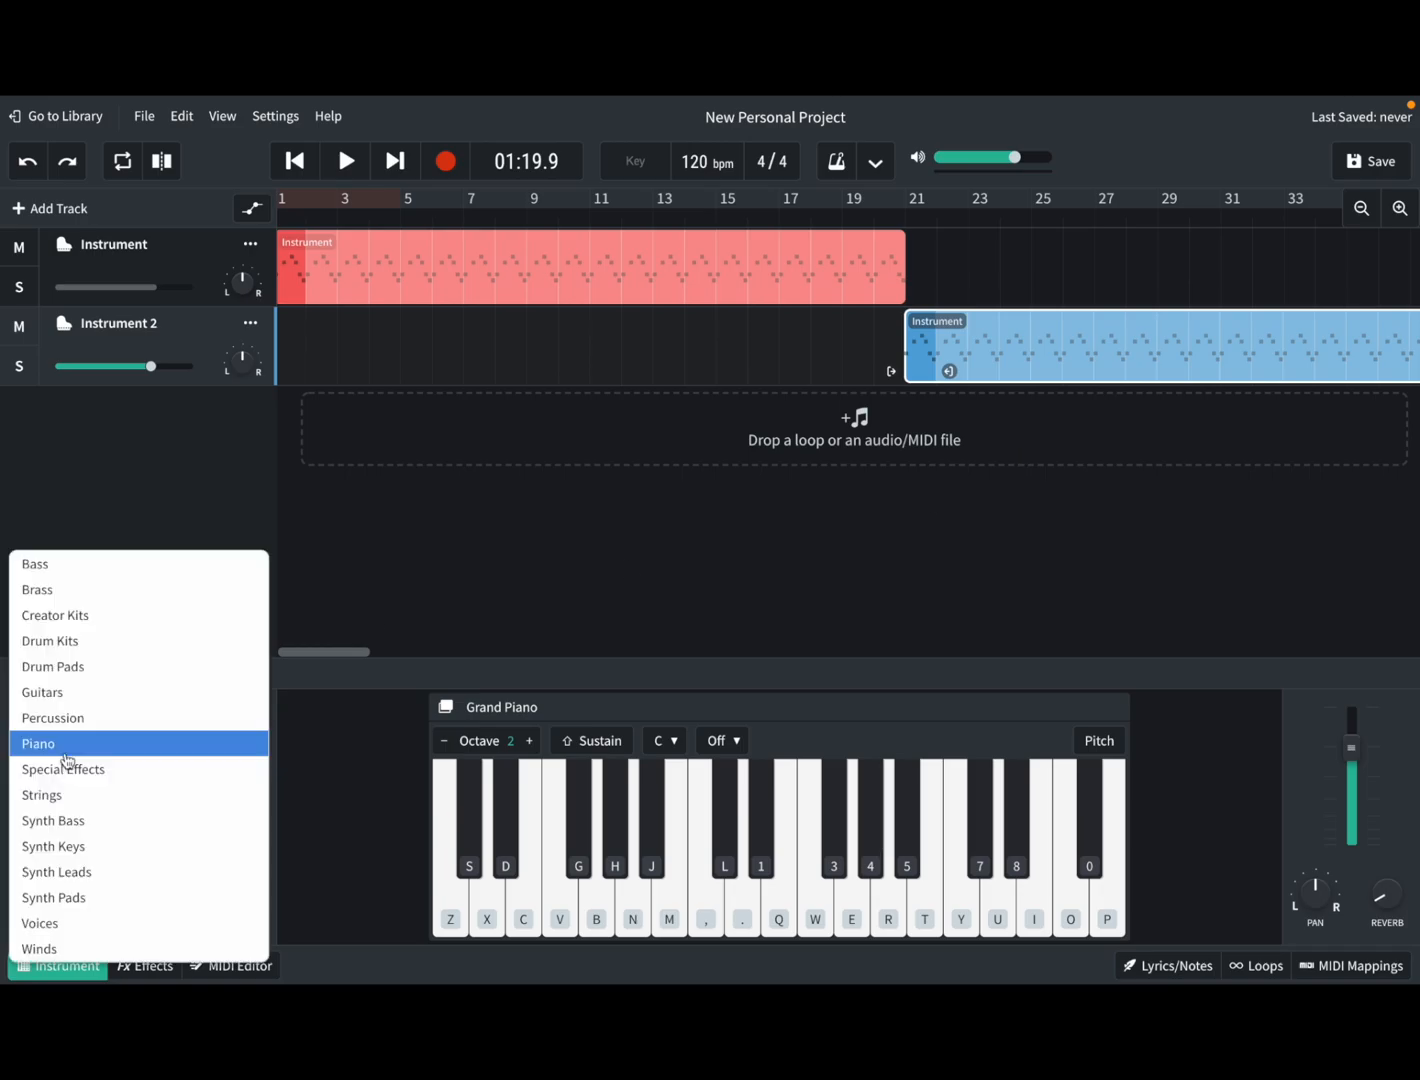
{"action": "left_click", "coordinate": [60, 872]}
{"action": "left_click", "coordinate": [82, 777]}
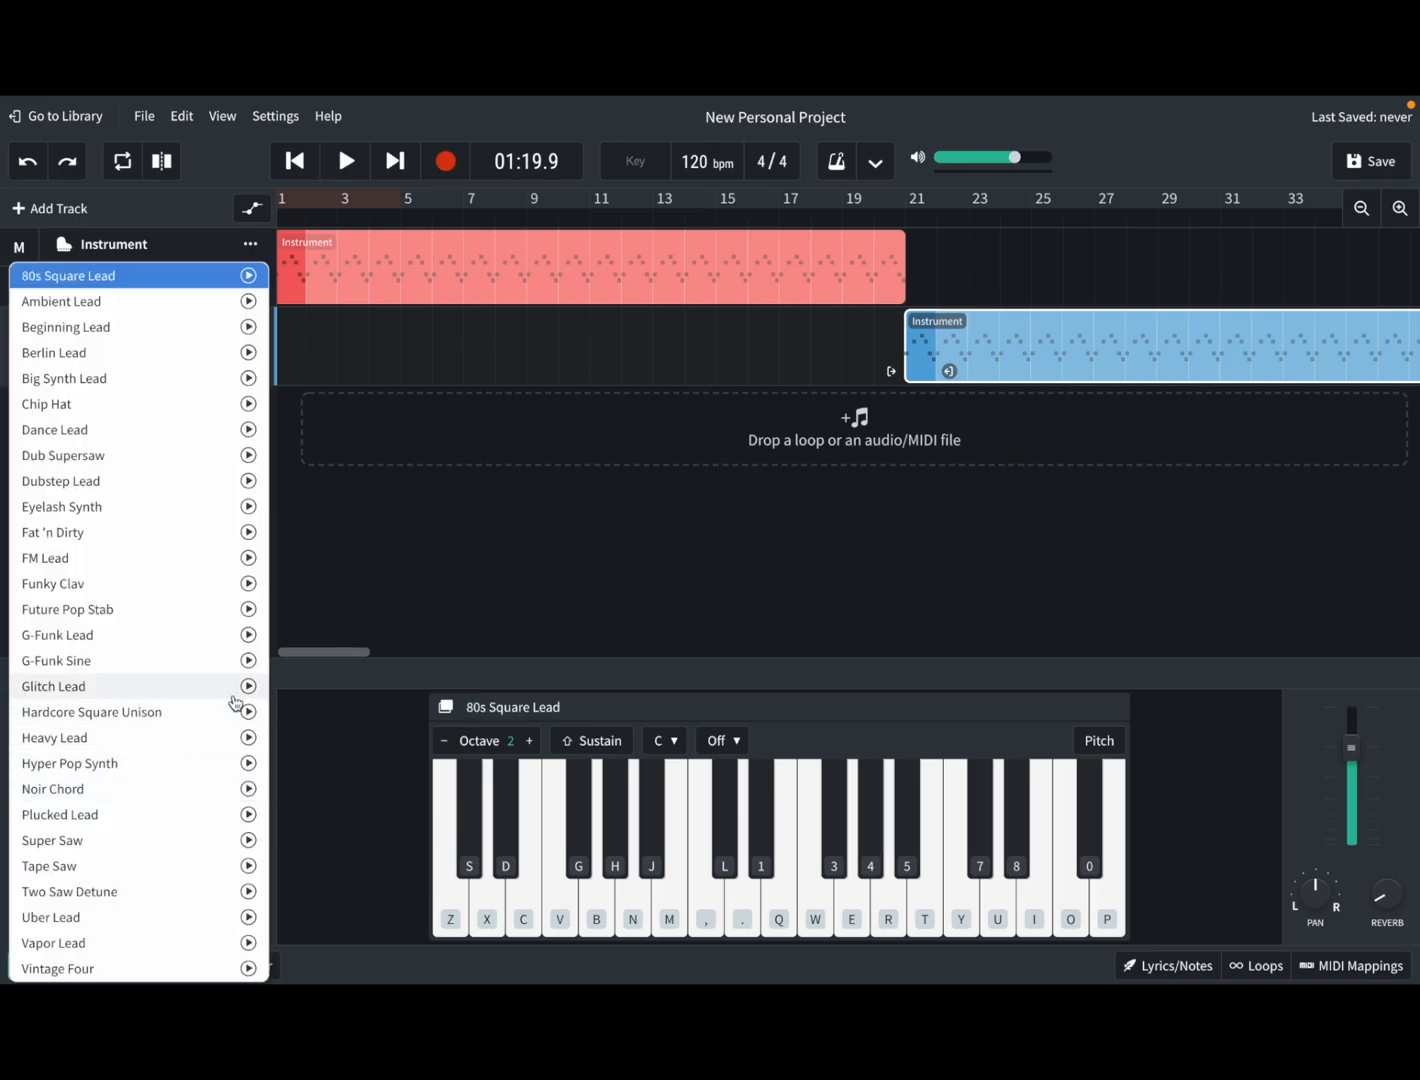
{"action": "left_click", "coordinate": [249, 661]}
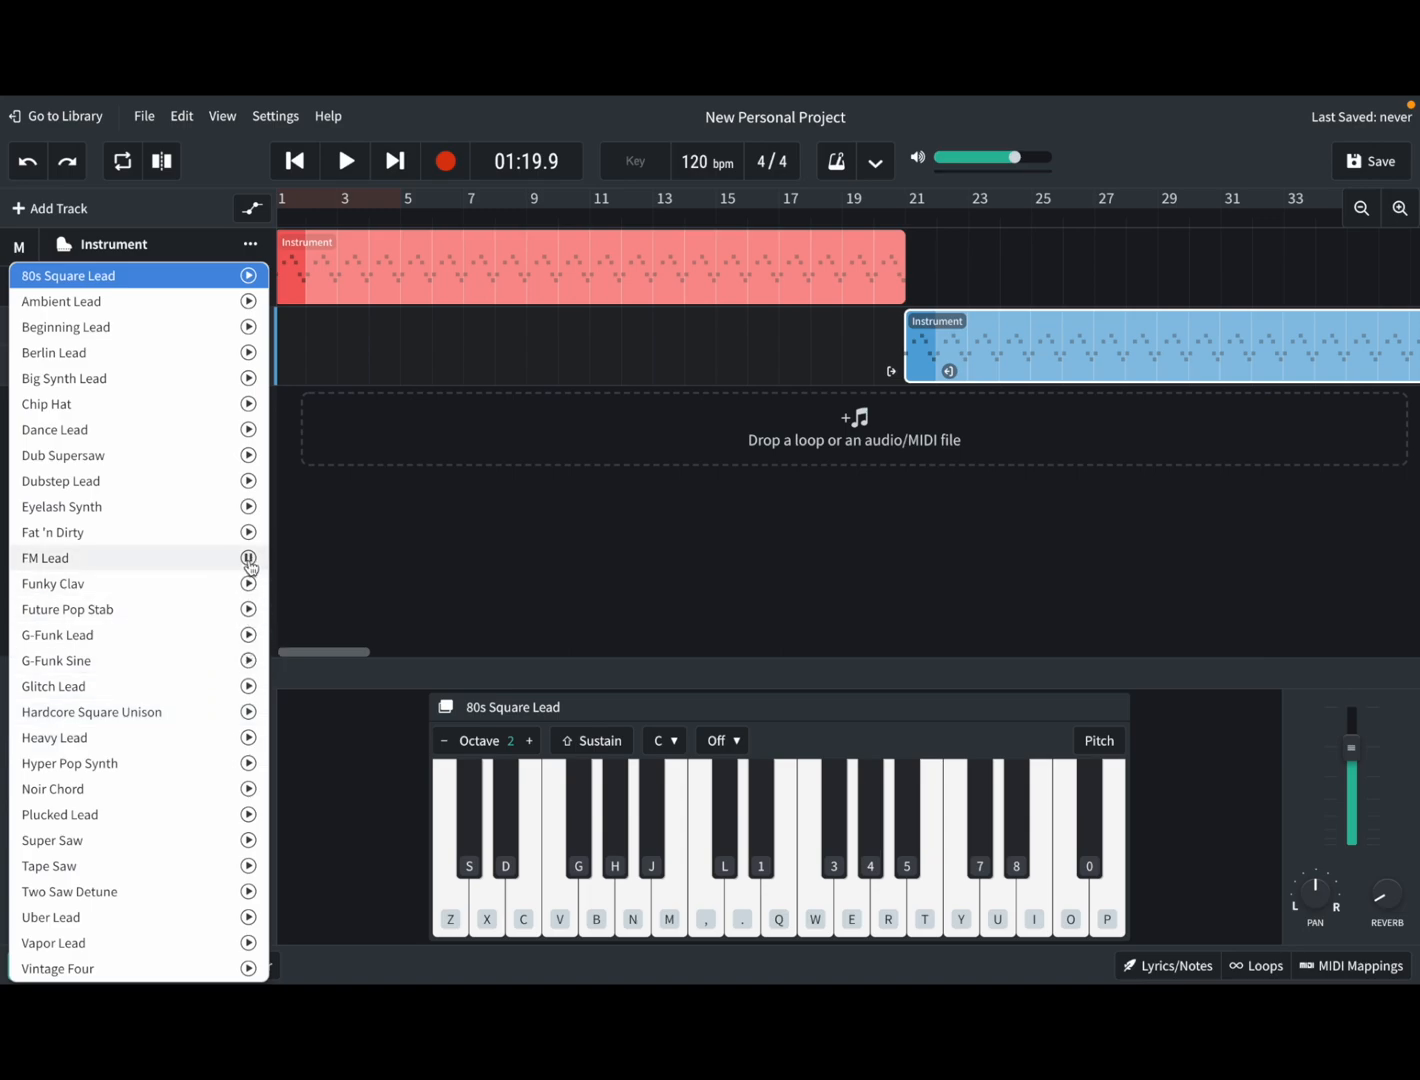
{"action": "left_click", "coordinate": [665, 536]}
{"action": "left_click", "coordinate": [155, 789]}
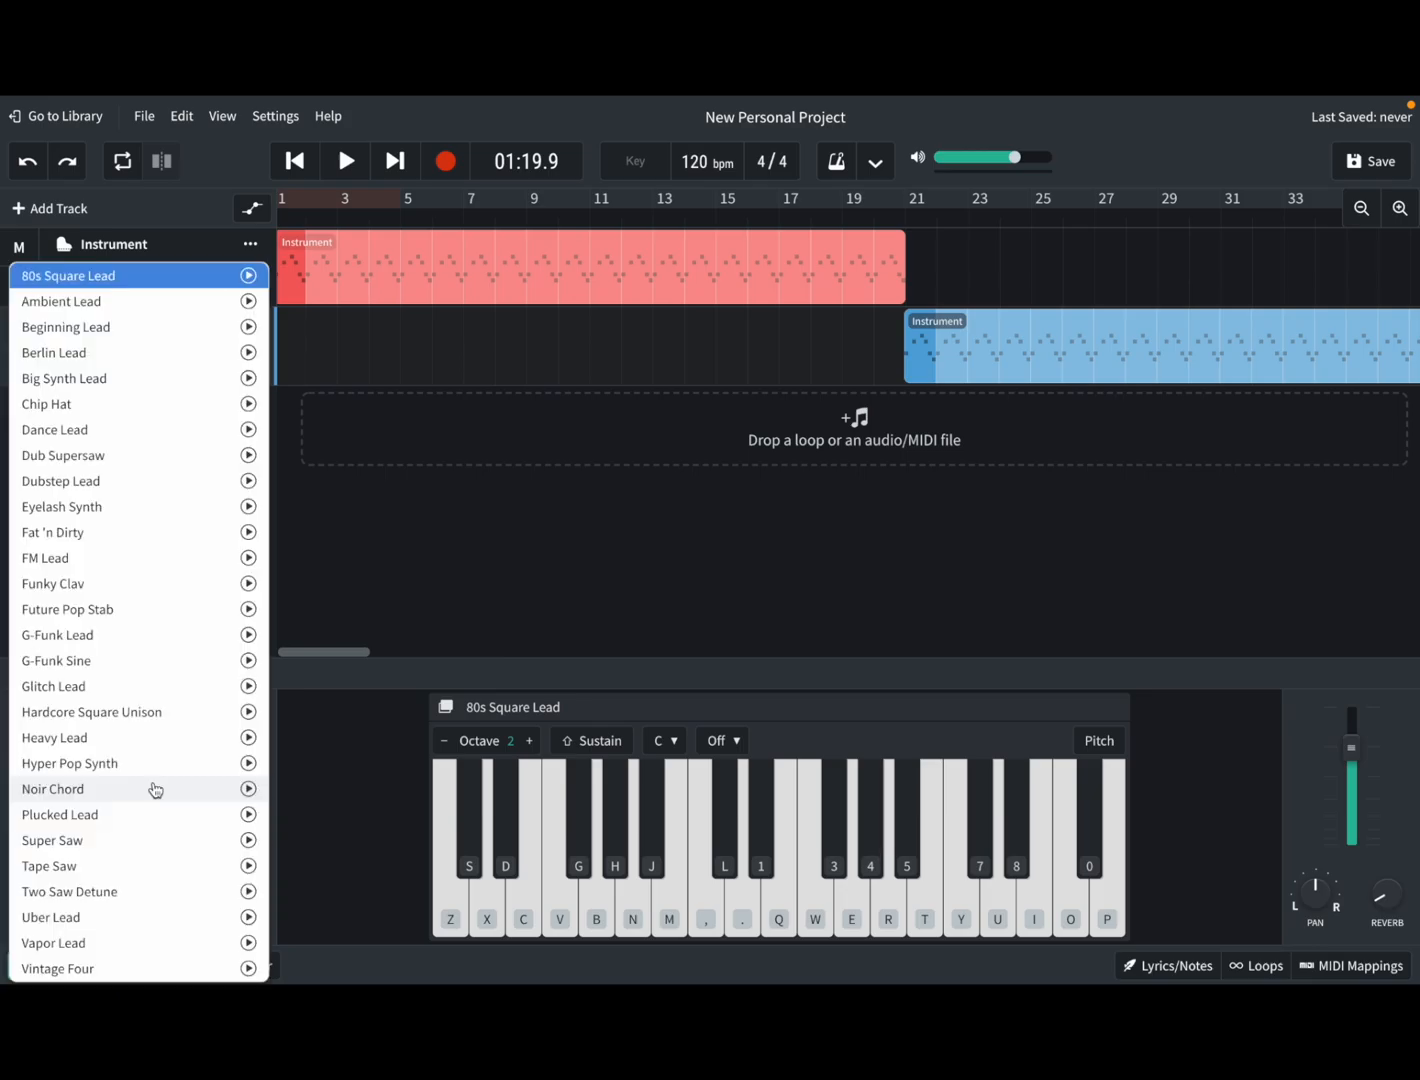
{"action": "left_click", "coordinate": [70, 558]}
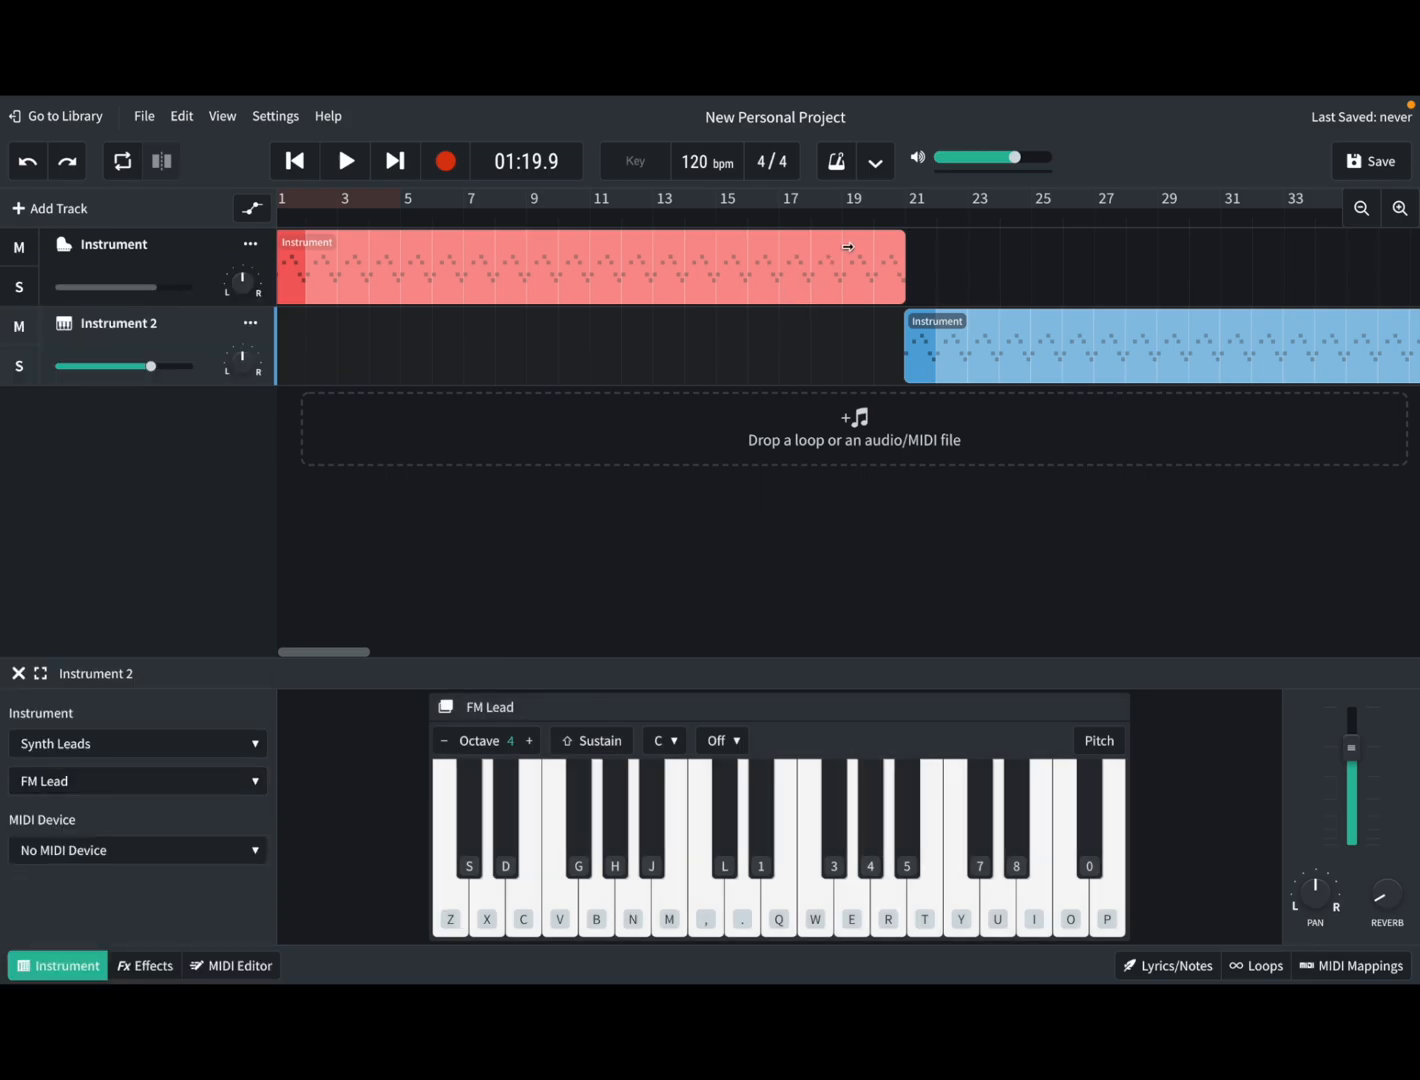
- Play the song from bar 20 to hear the transition between the two instruments, and pause in Instrument 2's region
{"action": "left_click", "coordinate": [875, 219]}
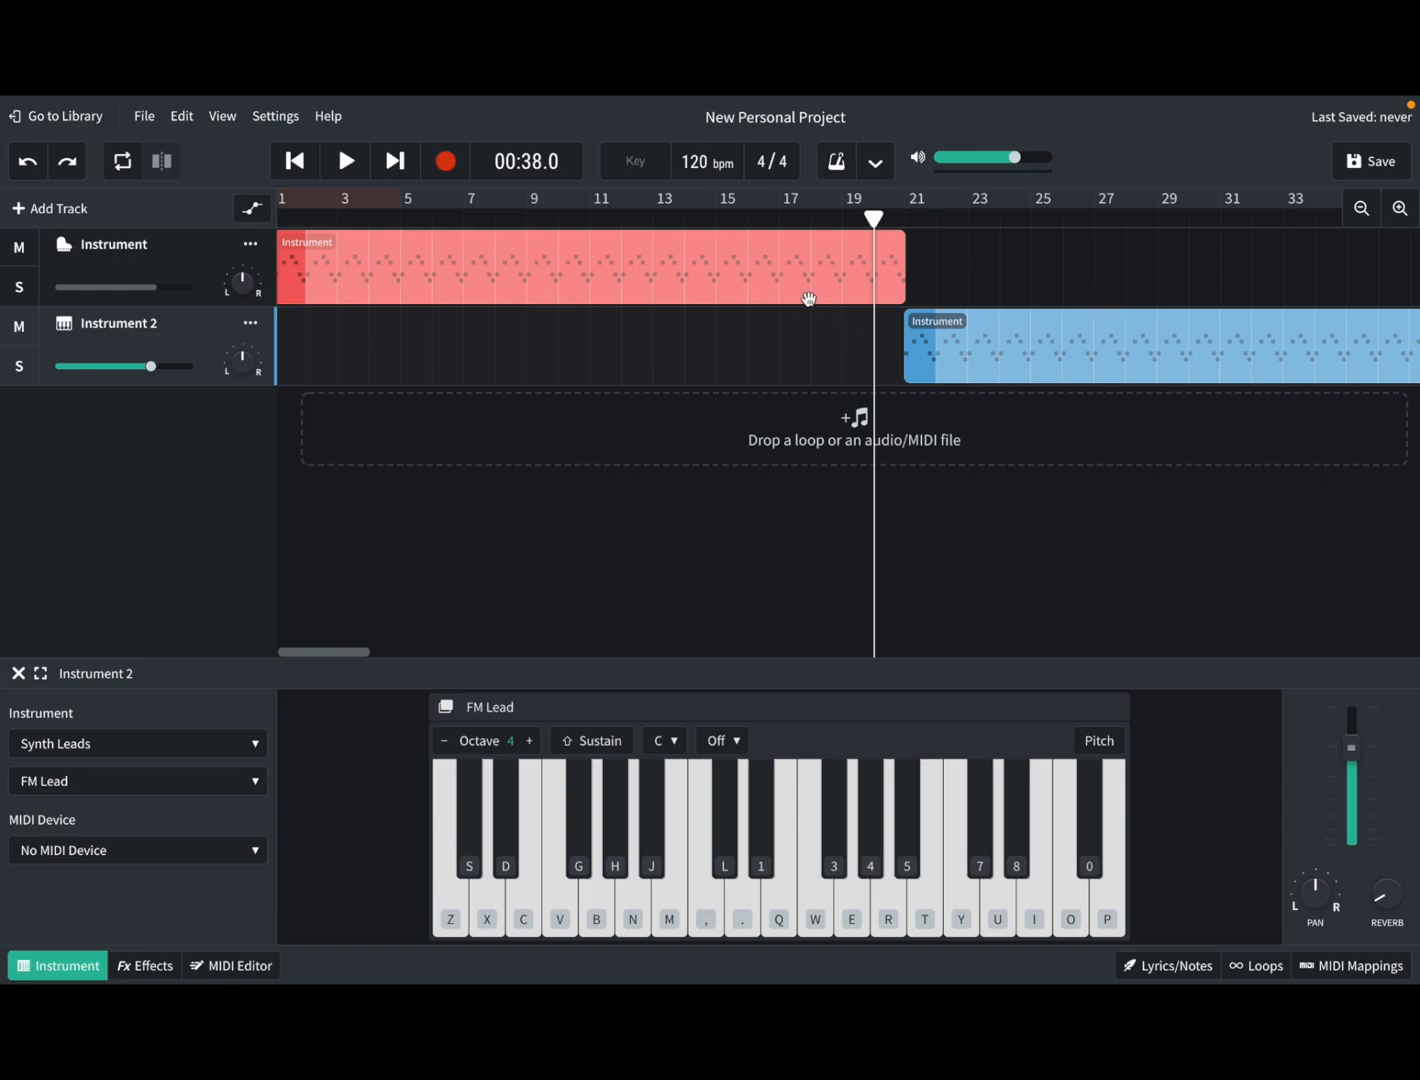
{"action": "key", "text": "space"}
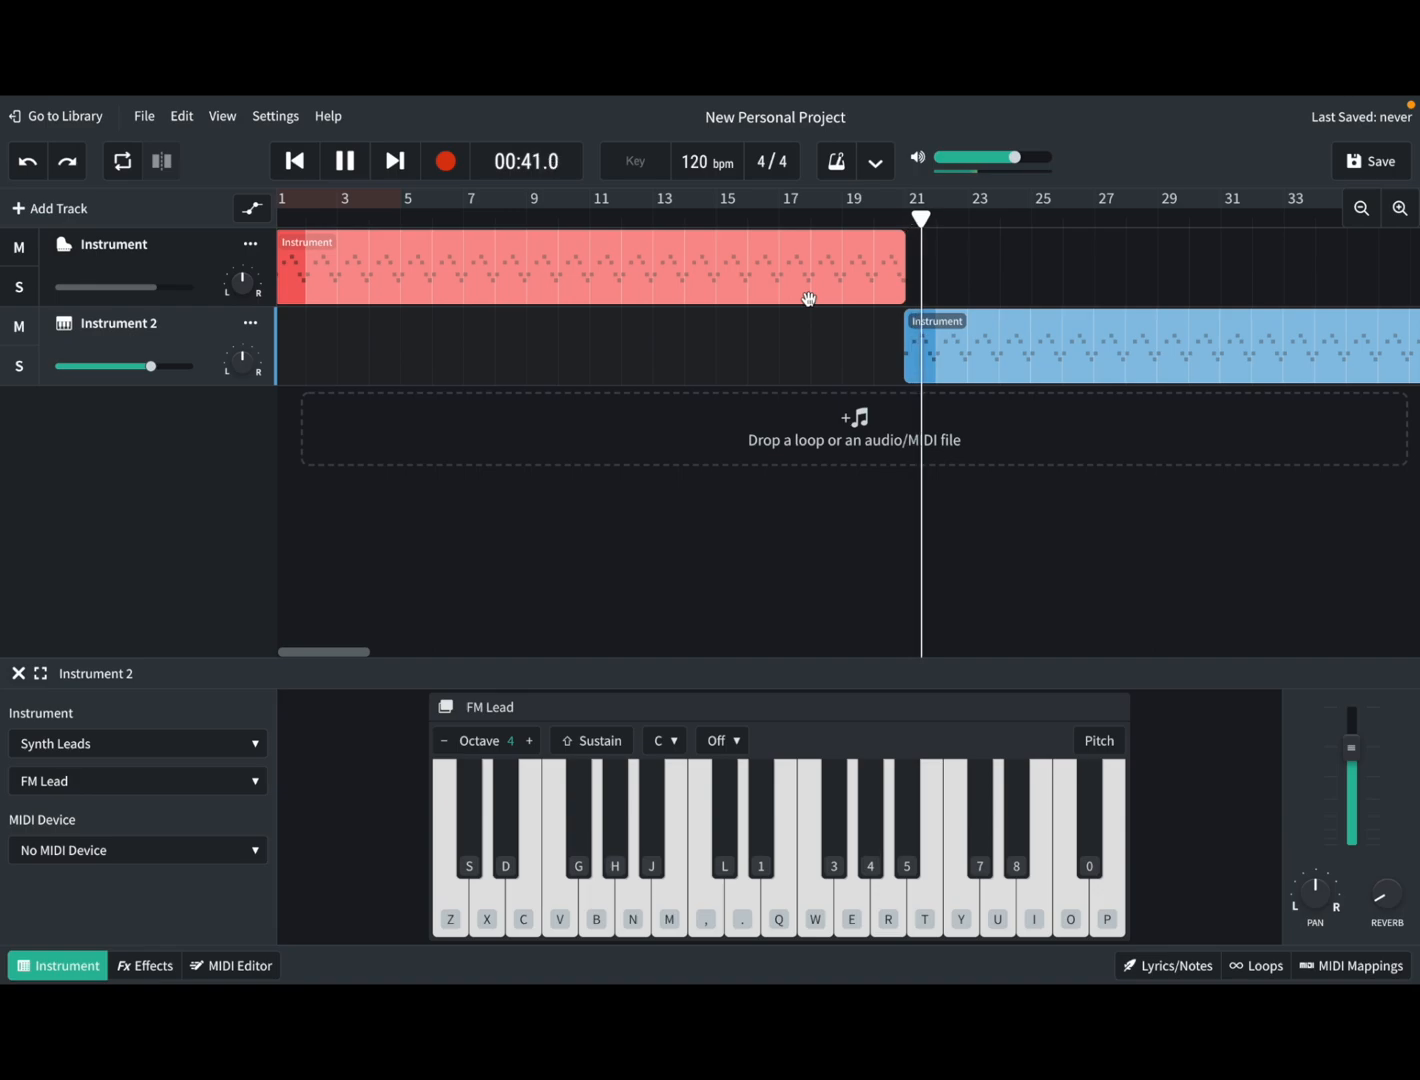
{"action": "key", "text": "space"}
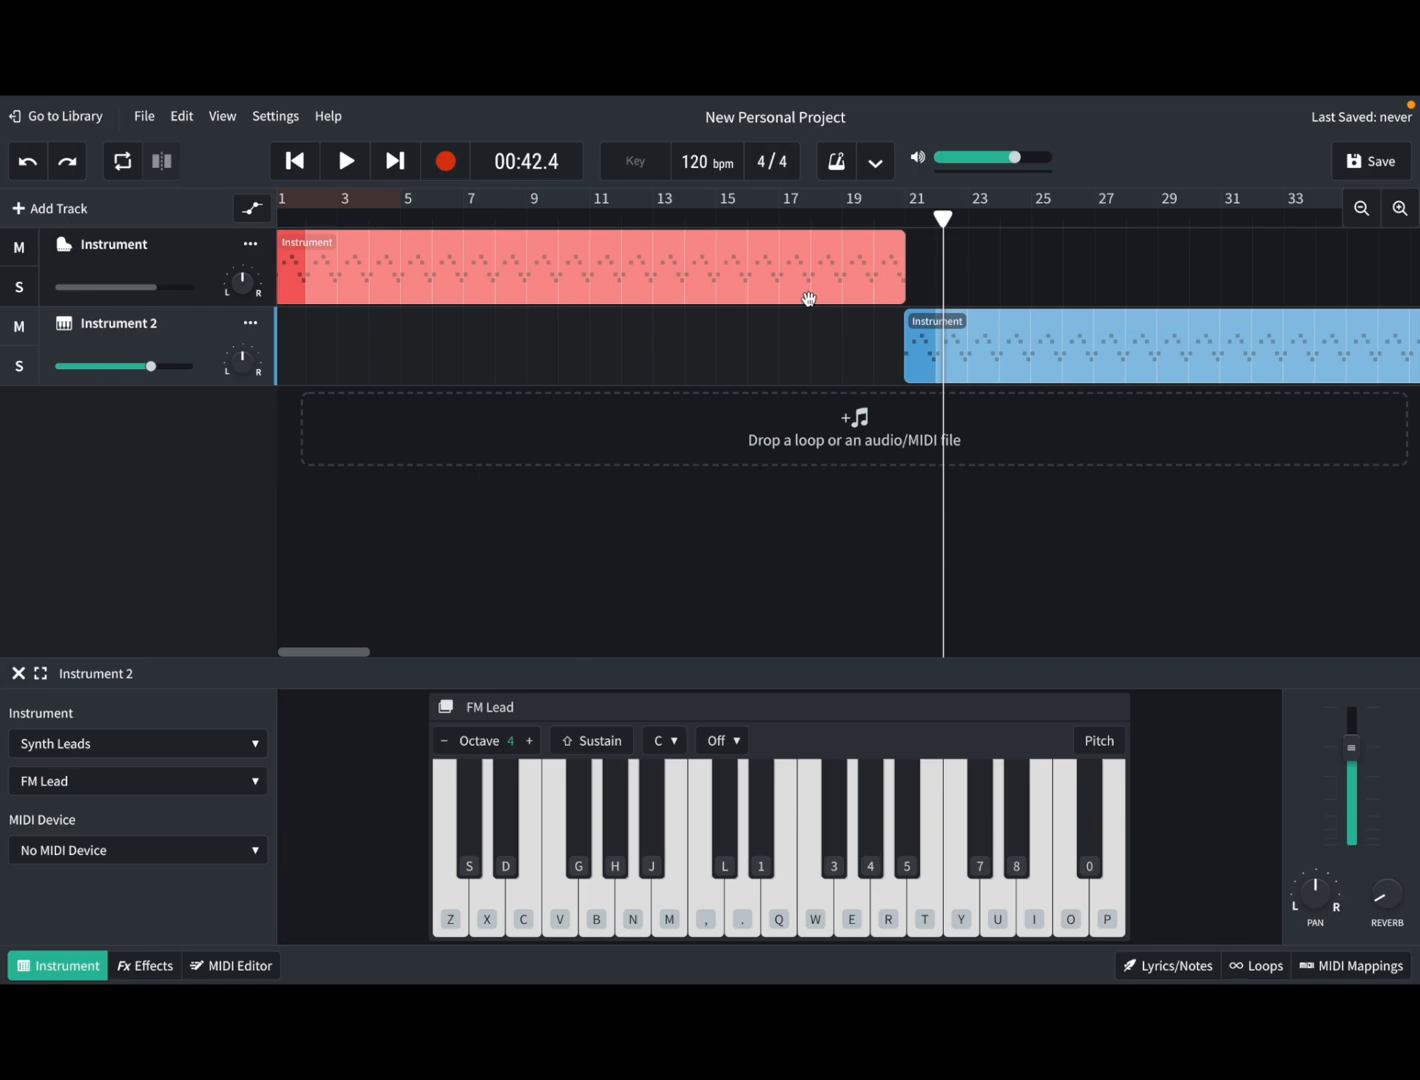
- Shorten the looped region on the first Instrument track so it ends at bar 20
{"action": "left_click", "coordinate": [737, 263]}
{"action": "left_click", "coordinate": [1001, 346]}
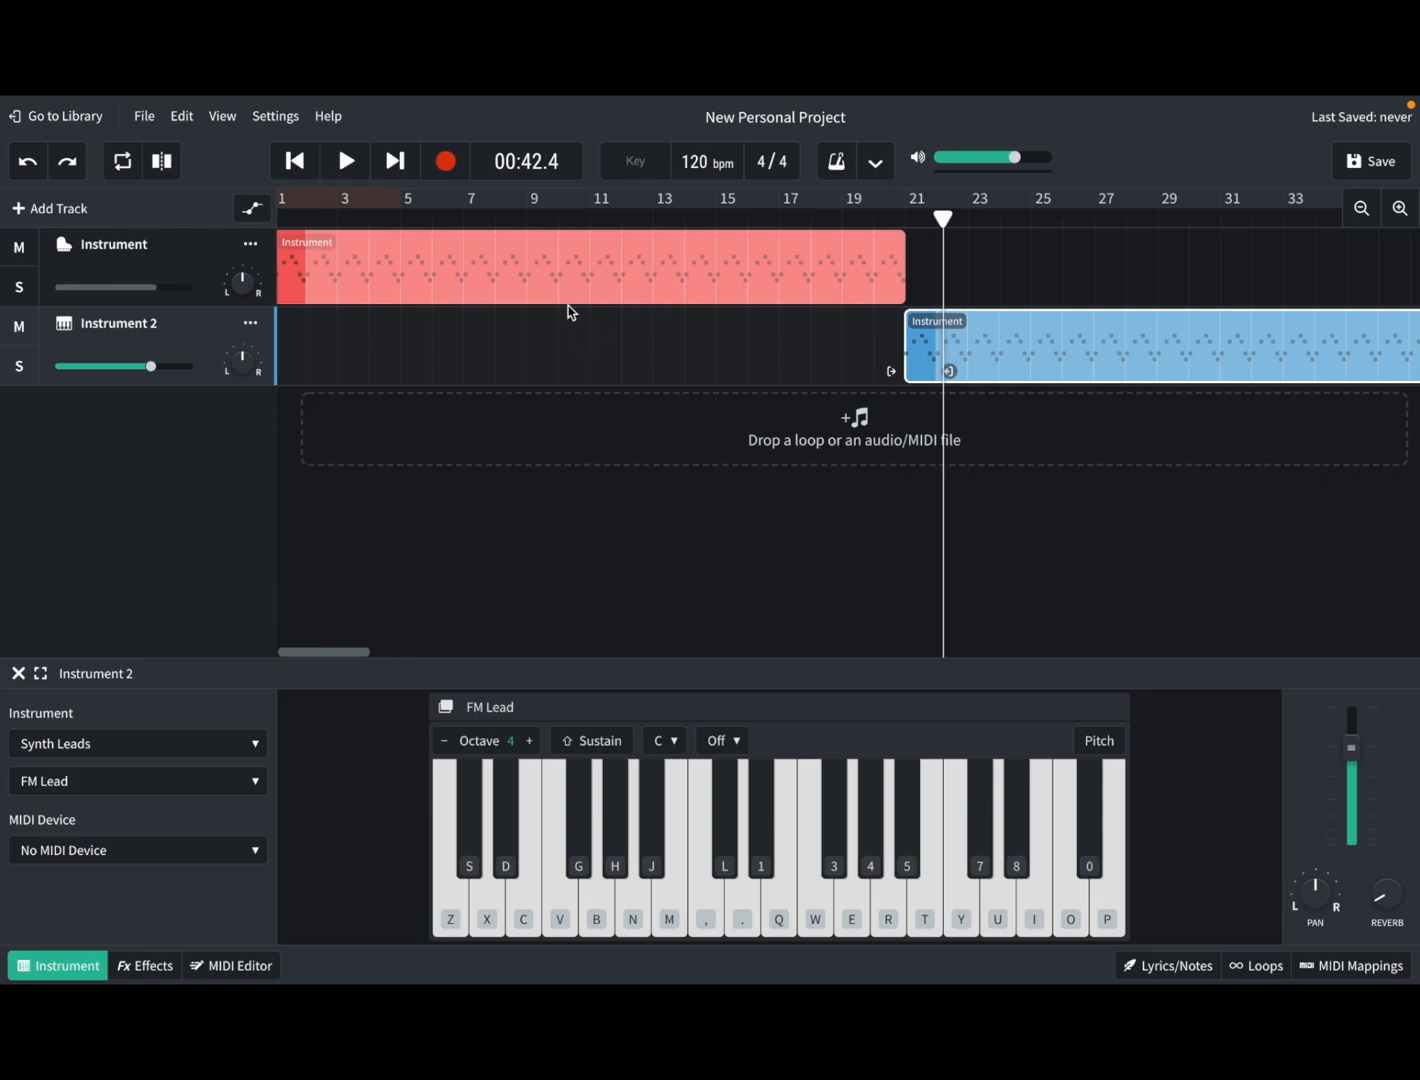
{"action": "left_click", "coordinate": [1361, 207]}
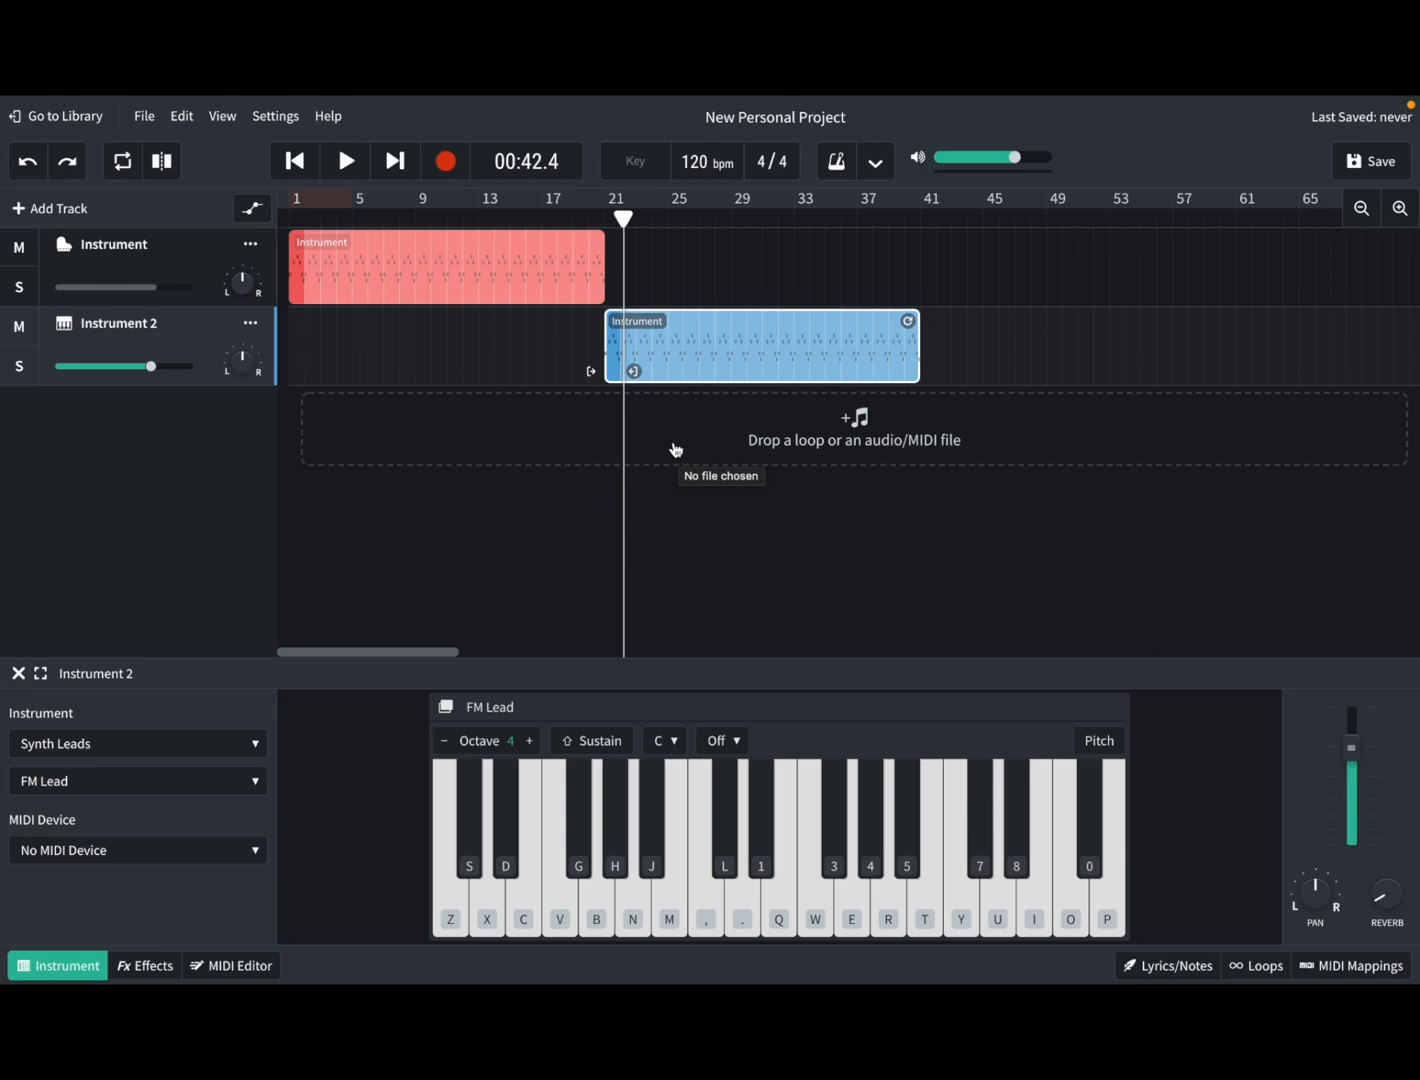
{"action": "left_click", "coordinate": [590, 273]}
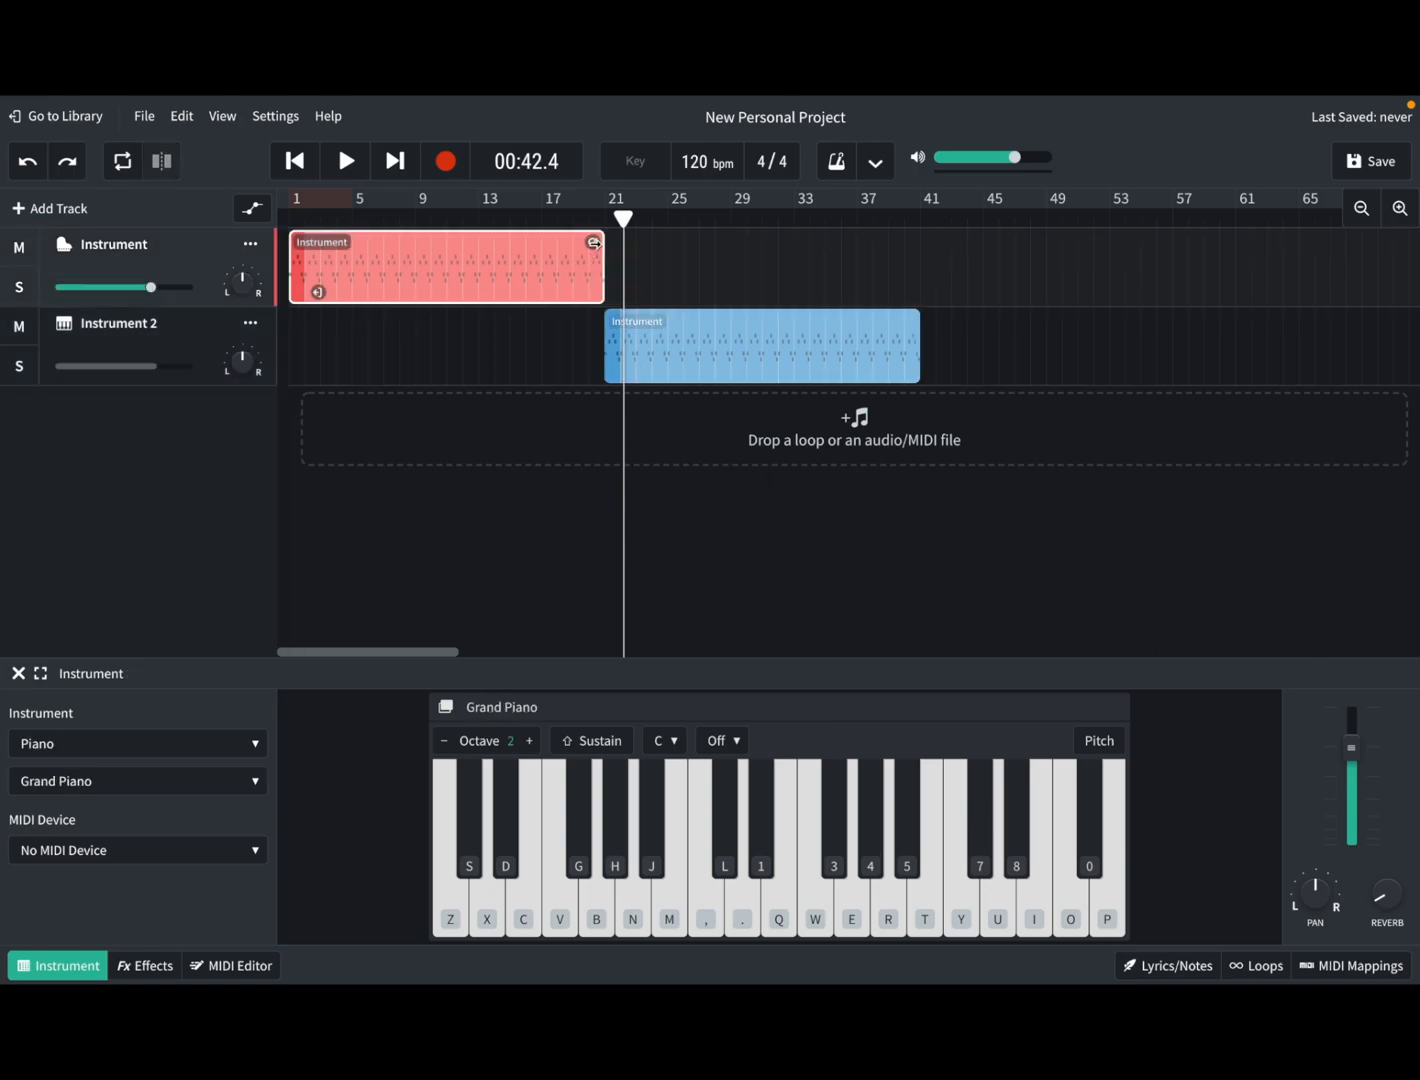
{"action": "mouse_move", "coordinate": [593, 241]}
{"action": "left_mouse_down"}
{"action": "mouse_move", "coordinate": [577, 240]}
{"action": "mouse_move", "coordinate": [596, 221]}
{"action": "left_mouse_up"}
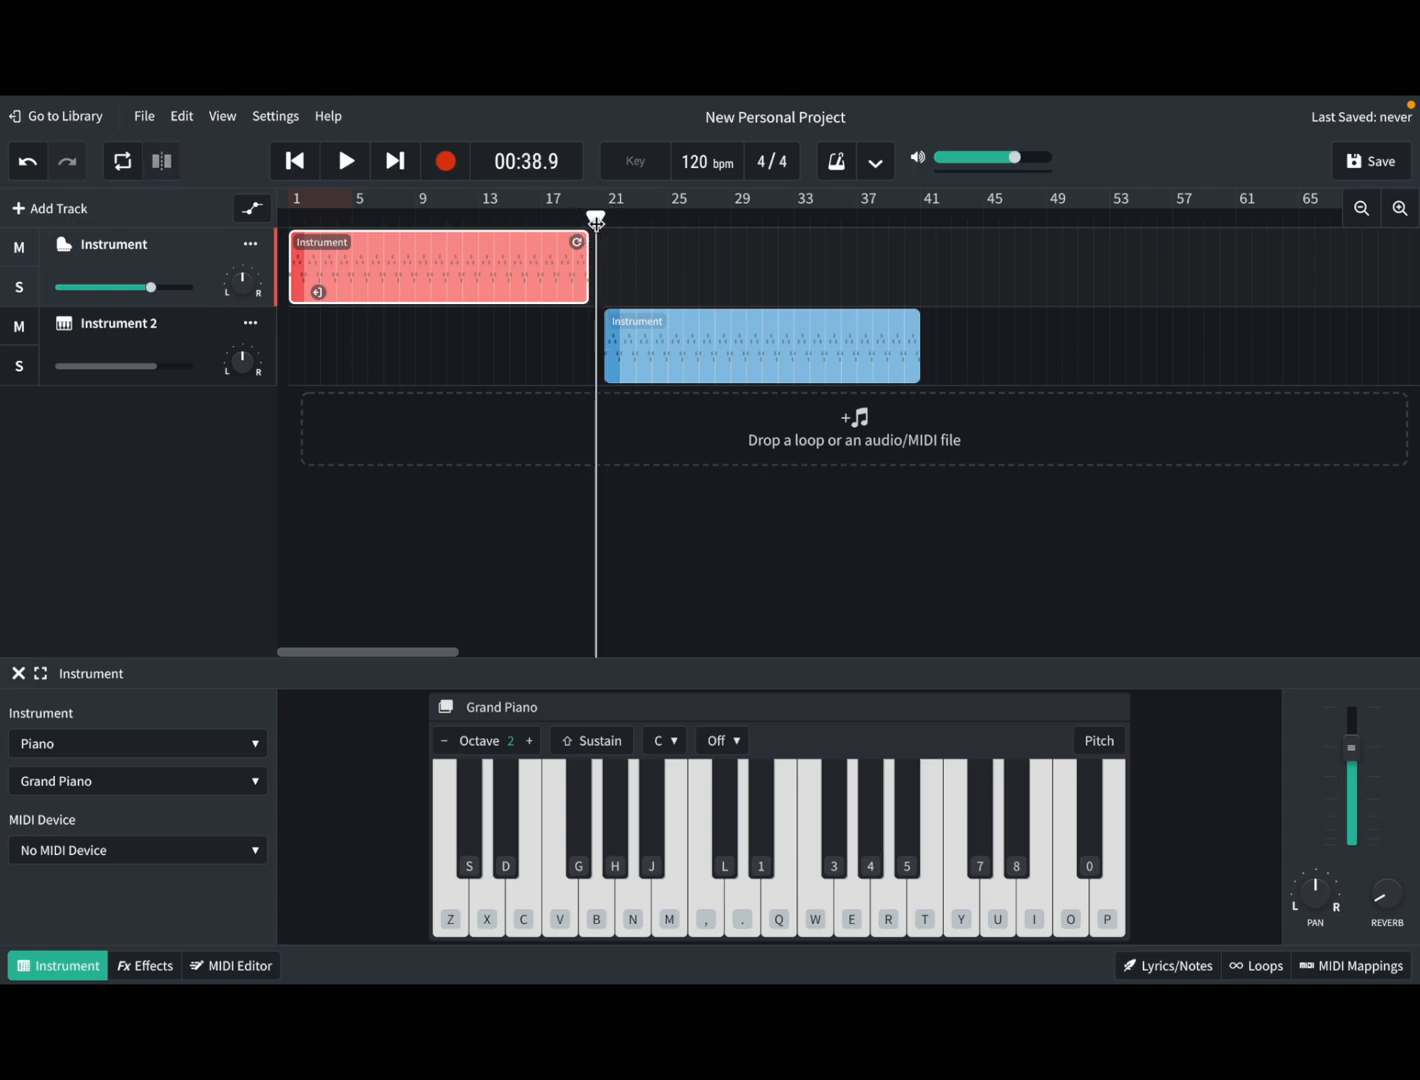
- Switch to the Google Slides presentation to check the Rhythm Ostinato Project Requirements
{"action": "key", "text": "ctrl+Tab"}
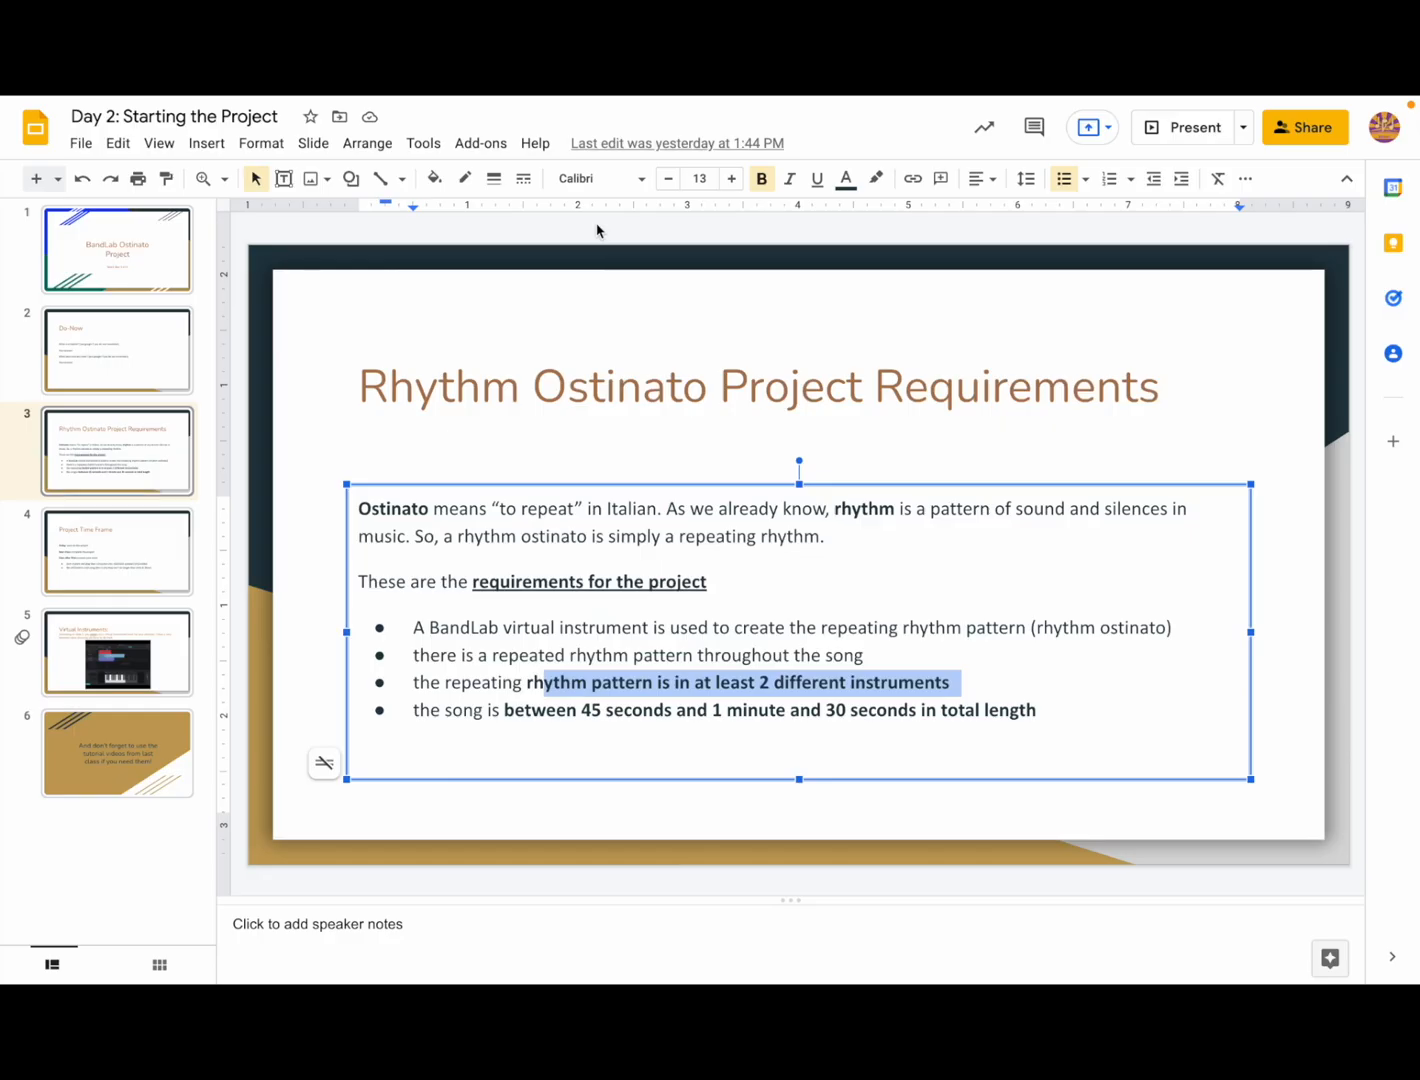